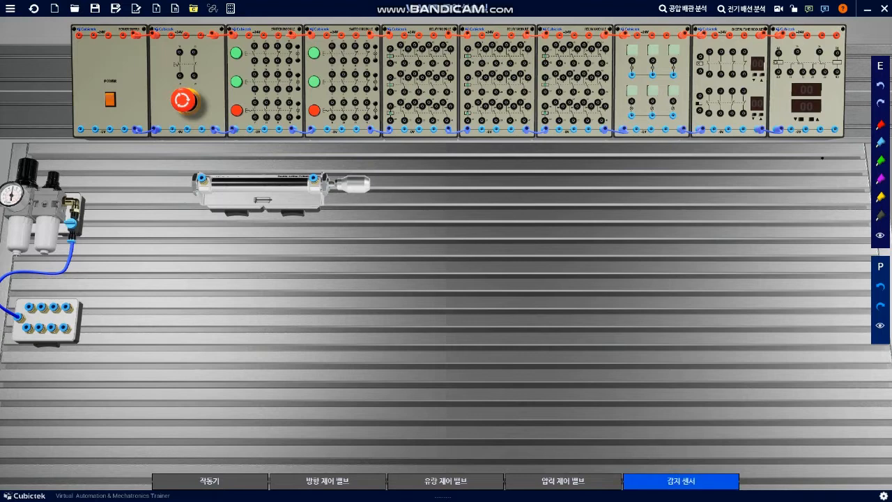
- Place a left-type limit switch (리밋스위치 좌측) below the cylinder rod and a right-type one (우측) beside it
click(680, 481)
drag(655, 381, 359, 223)
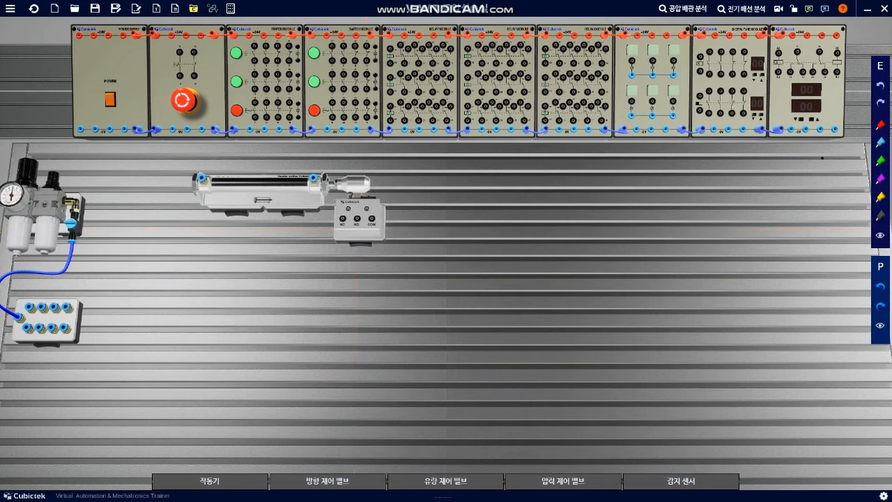
click(680, 481)
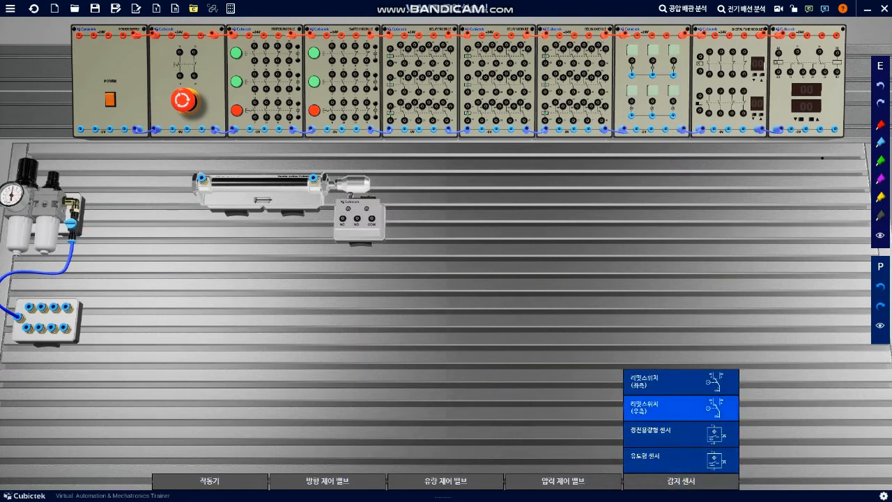
drag(669, 407, 442, 220)
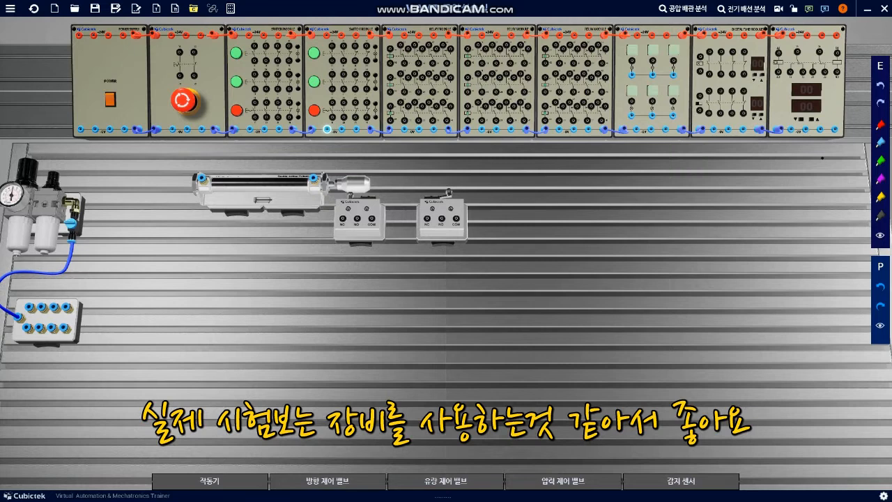
- Place a 5/2-Way single-solenoid valve (편솔레노이드 밸브) on the board below the cylinder
click(327, 481)
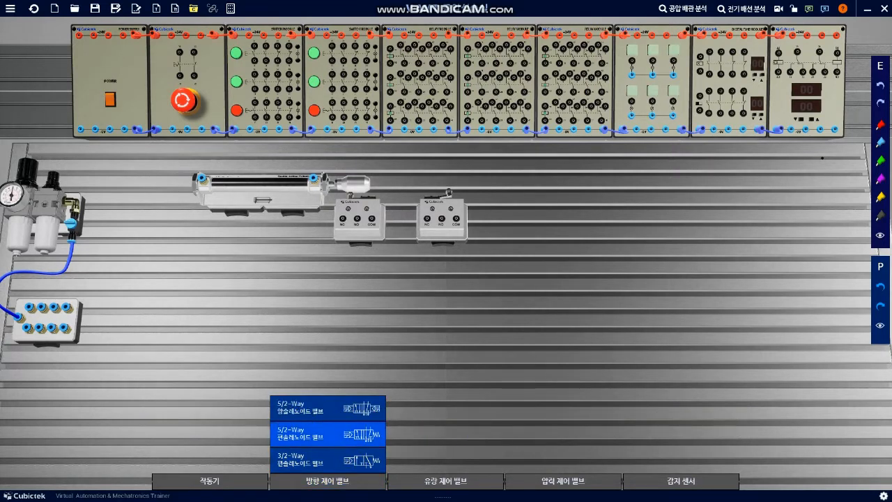
click(367, 434)
drag(367, 434, 298, 290)
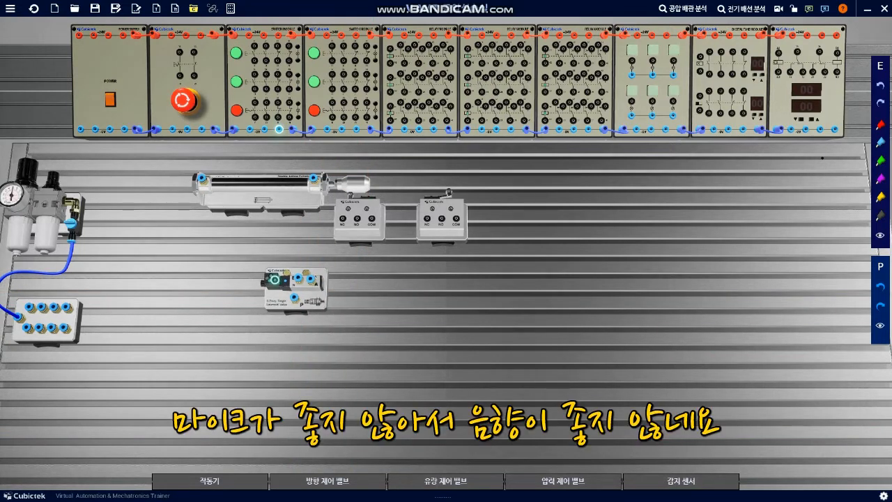
- Wire the valve's solenoid to the 0V and +24V terminals of the first switch module
click(275, 280)
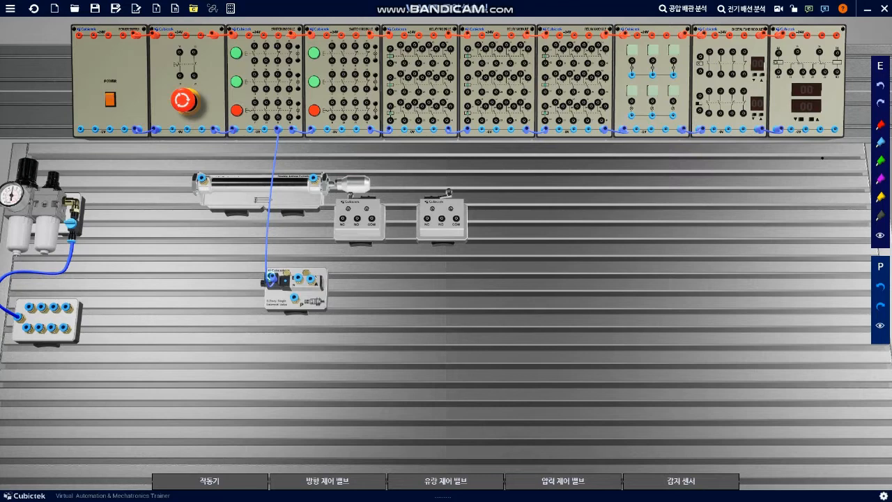
click(257, 33)
click(265, 281)
- Switch to the hydraulic circuit drawing room (유압 회로 작도실)
click(11, 9)
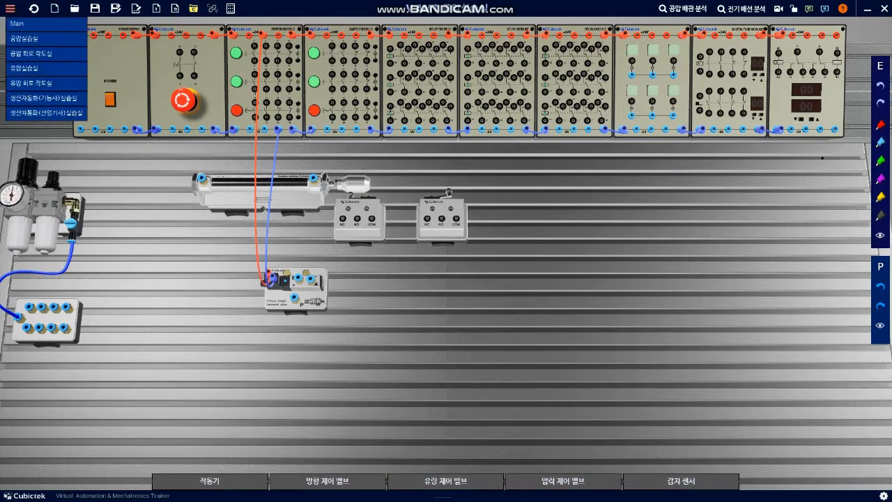
click(31, 82)
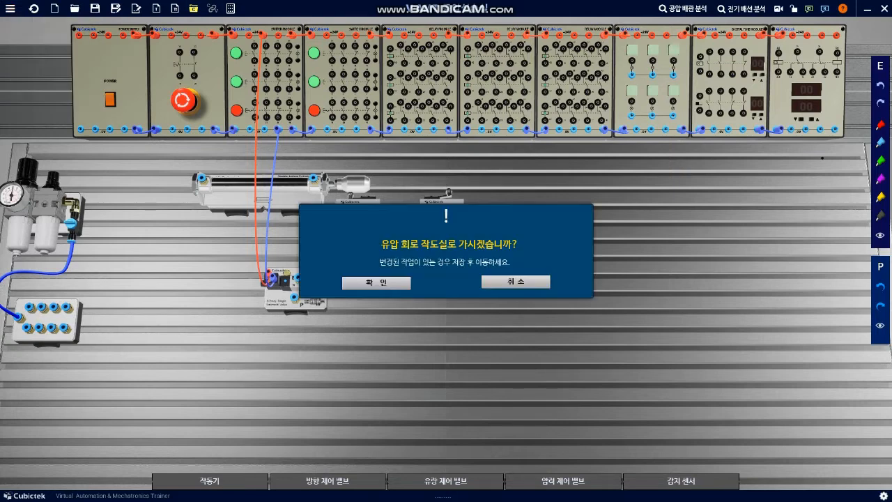
click(376, 282)
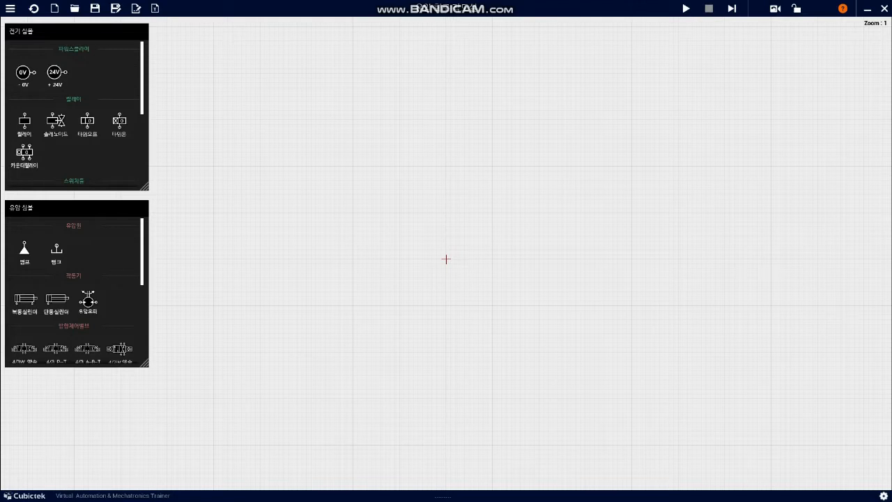
- Place two double-acting cylinders side by side, with a 4/3W double-solenoid valve under the left one and a 4/2W double-solenoid valve under the right one
drag(26, 298, 266, 50)
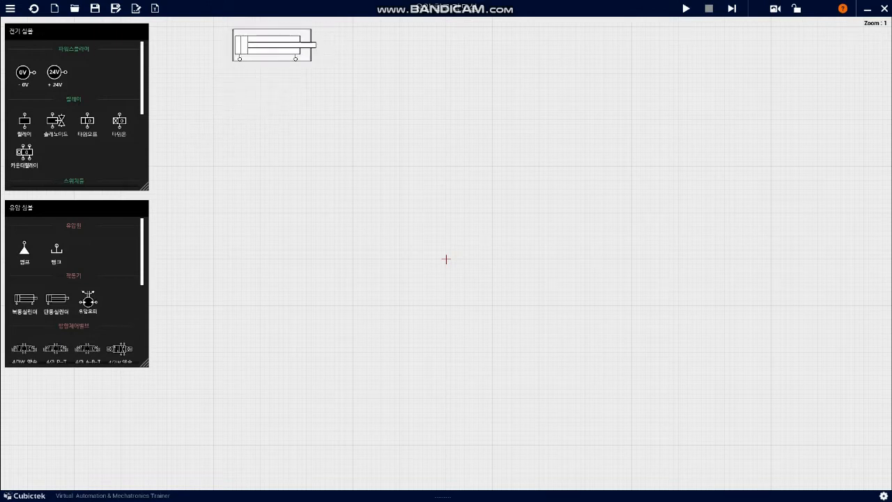
drag(25, 298, 529, 46)
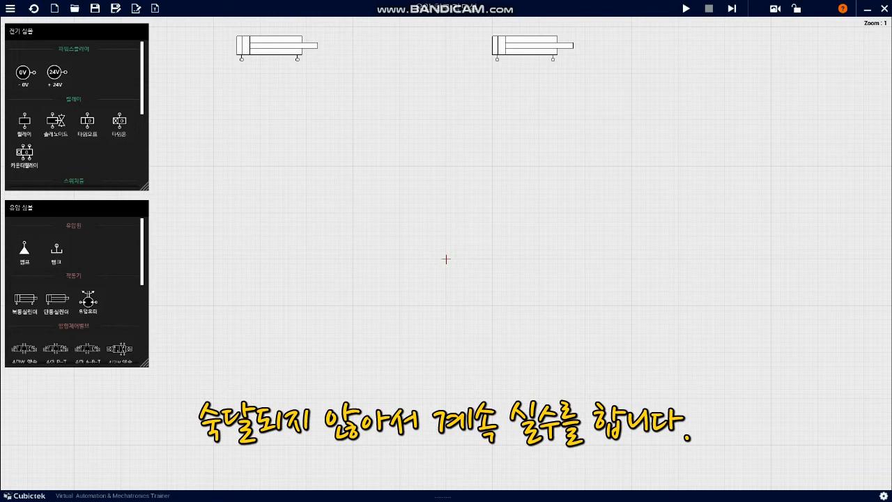
scroll(76, 291, down, 1)
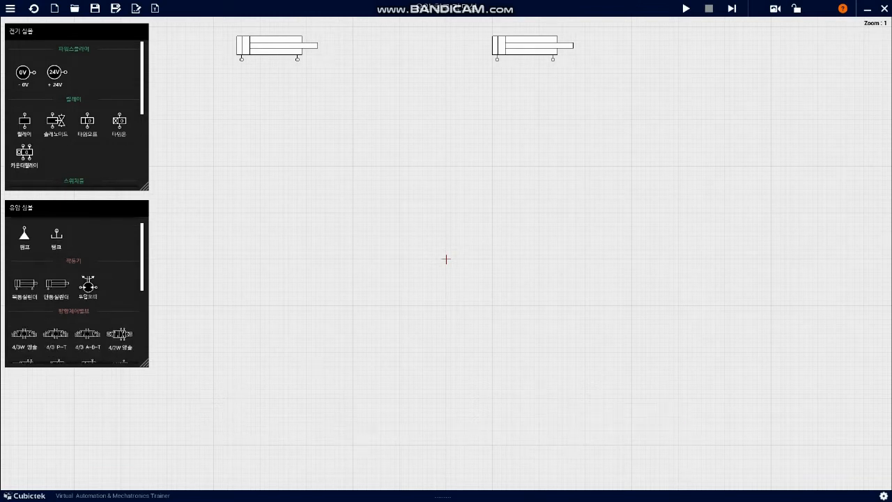
drag(24, 335, 273, 104)
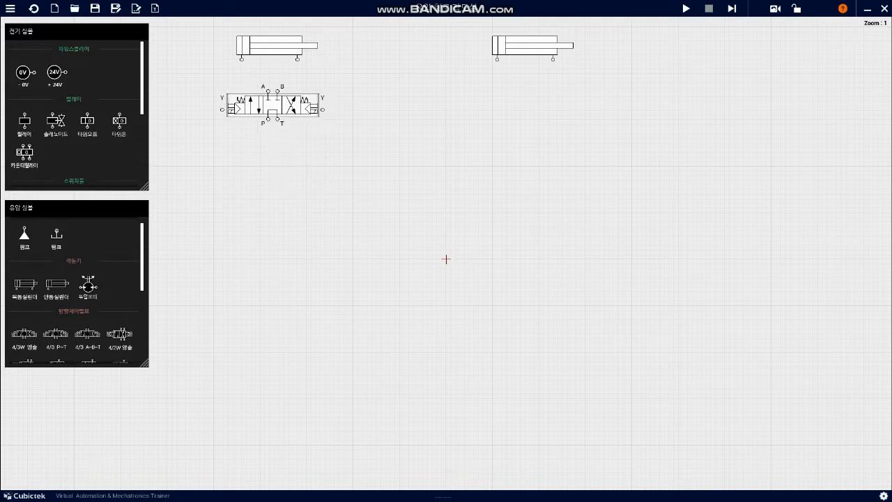
click(446, 260)
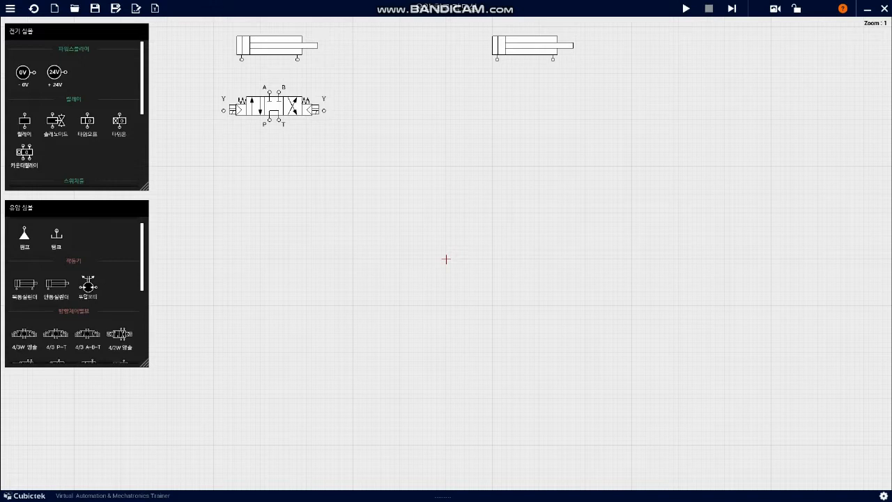
drag(119, 333, 530, 112)
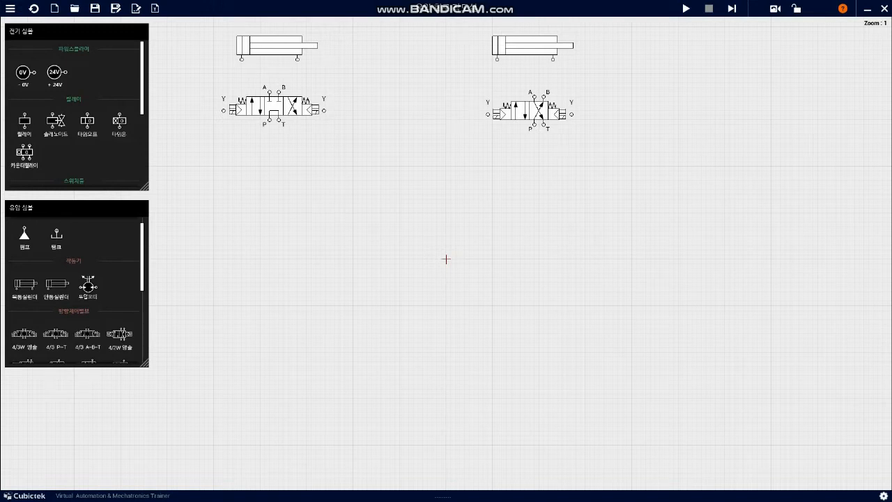
- Place a pump between and below the two directional valves, and a tank at the lower left of the circuit
scroll(77, 290, up, 1)
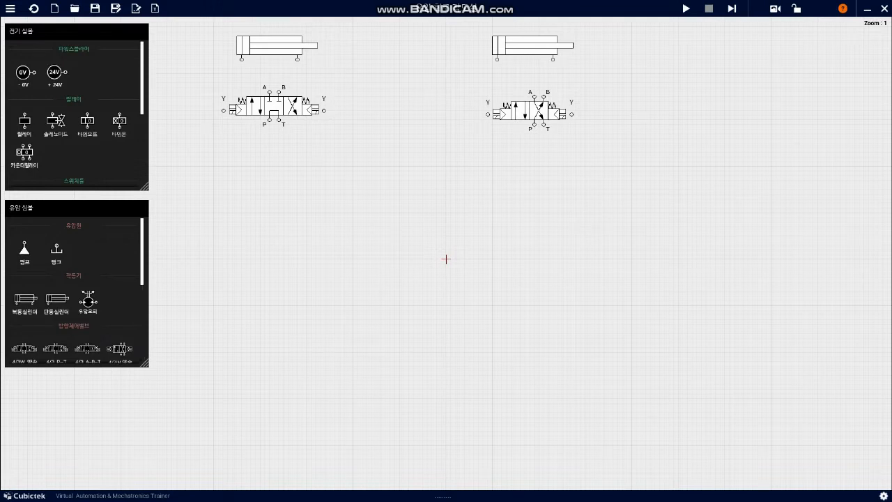
drag(25, 250, 399, 161)
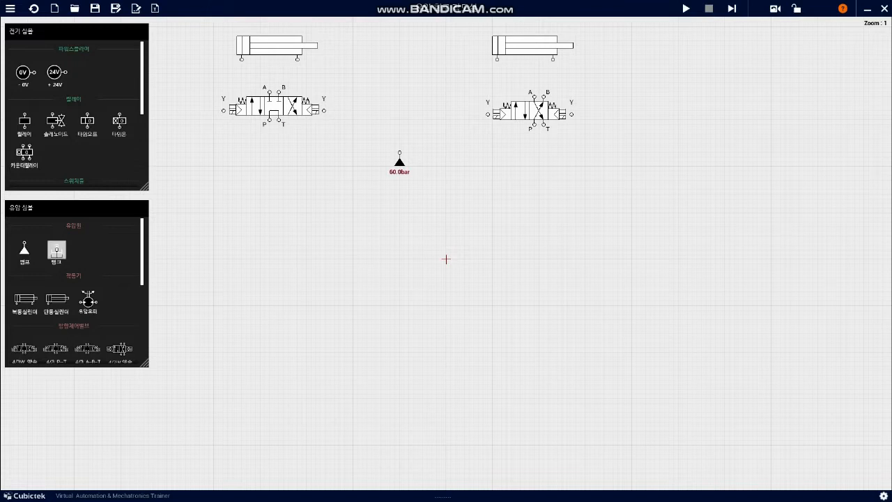
drag(56, 249, 191, 198)
- Place a pressure gauge above the tank and a relief valve between the gauge and the tank
scroll(26, 335, down, 5)
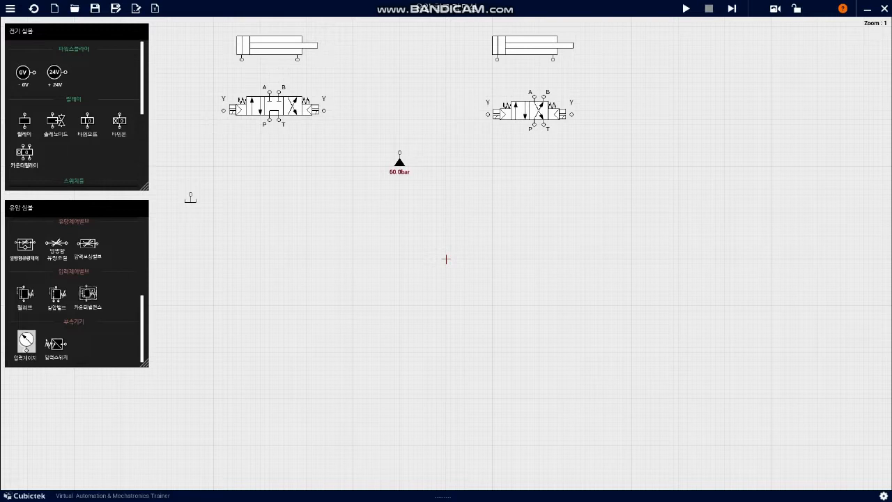
drag(26, 340, 190, 119)
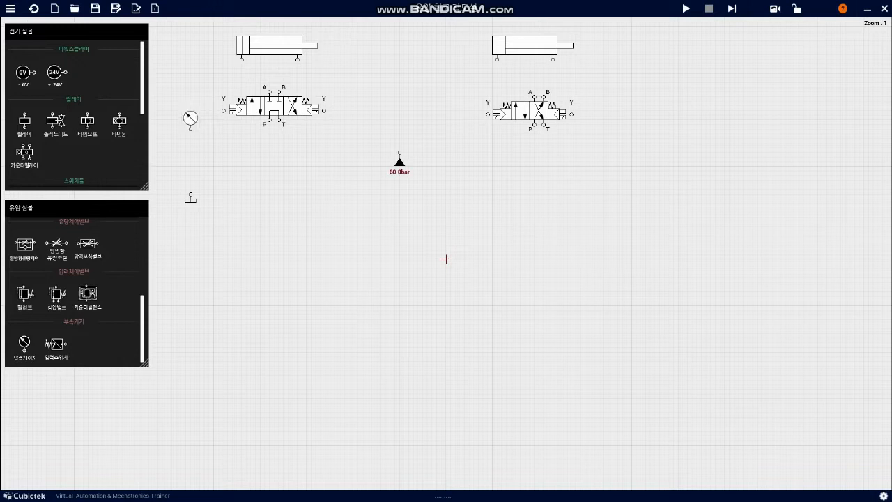
drag(25, 293, 191, 166)
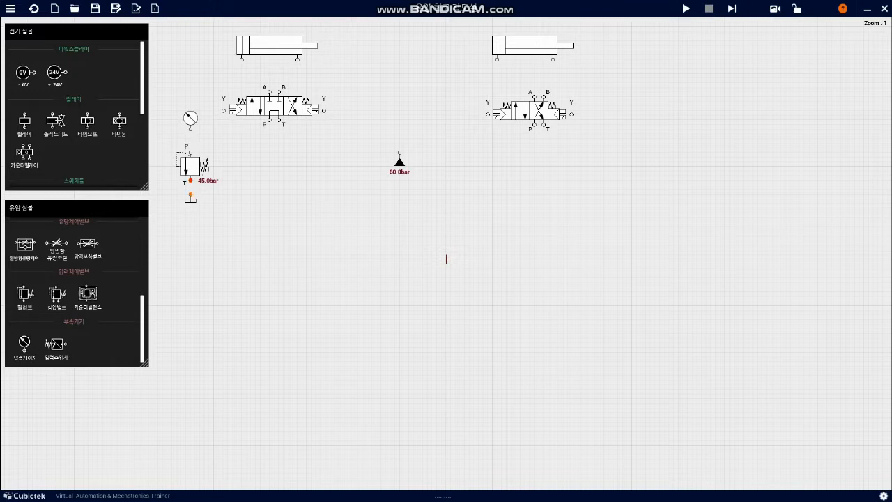
- Connect the relief valve's T port to the tank and its P port to the pump
click(190, 196)
click(399, 152)
click(190, 129)
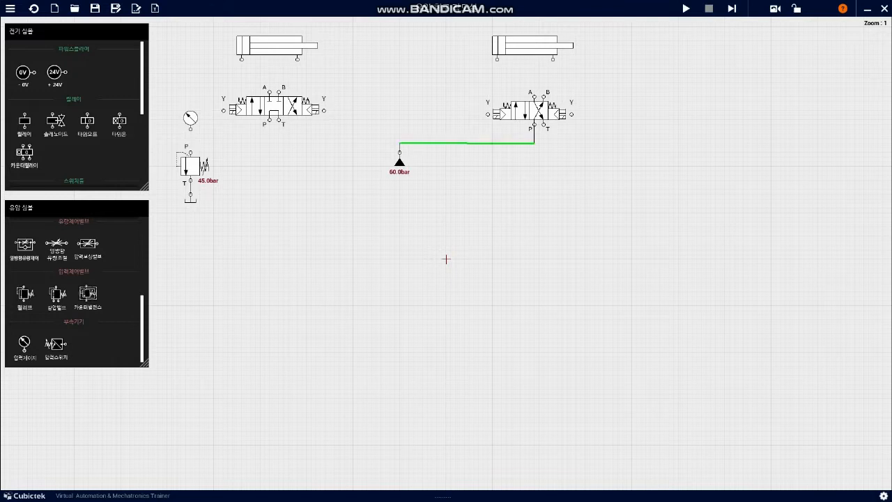
key(Delete)
click(190, 152)
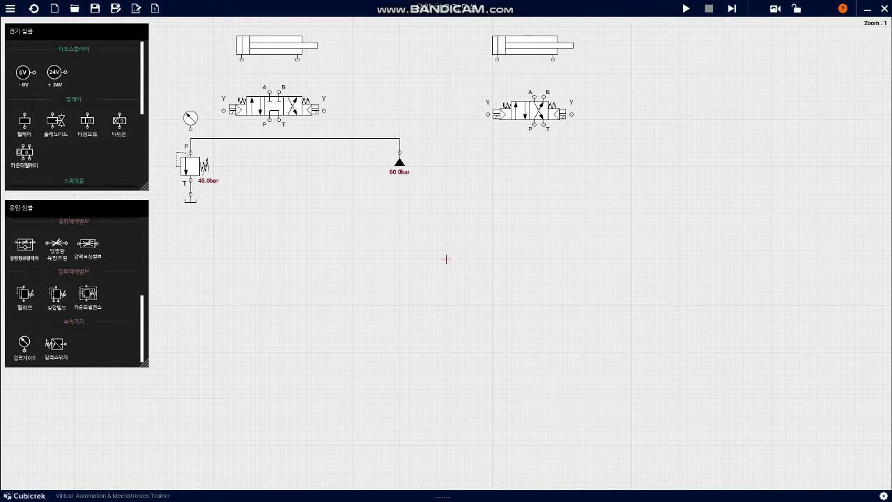
- Connect the 4/2 valve's P port and the pressure gauge to the pump supply line
click(534, 124)
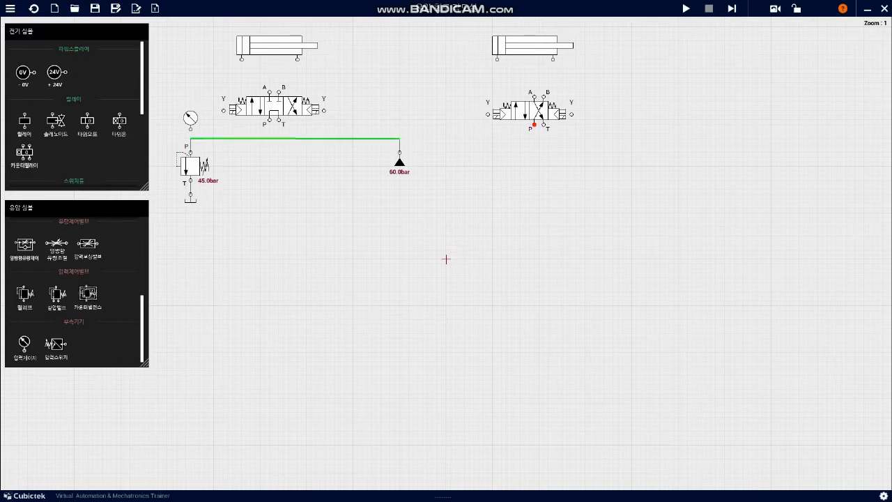
click(399, 139)
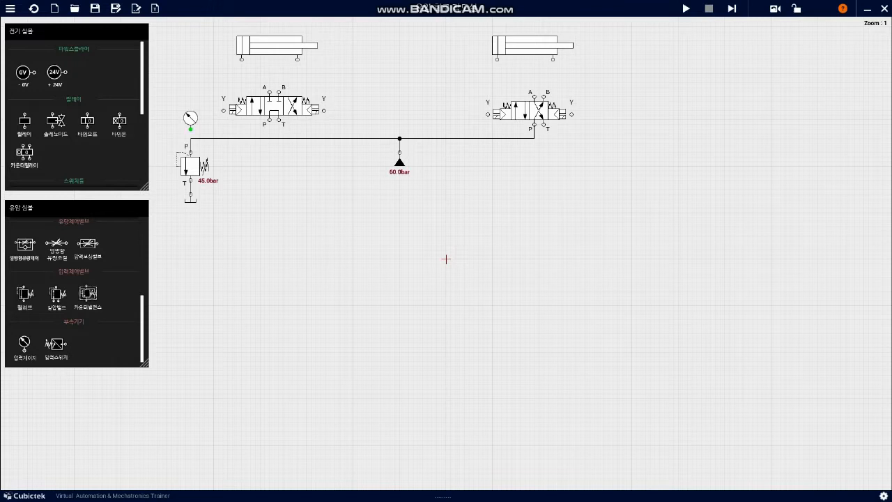
click(191, 129)
click(190, 139)
- Try to connect the 4/3 valve's T port to the pump supply line
click(278, 120)
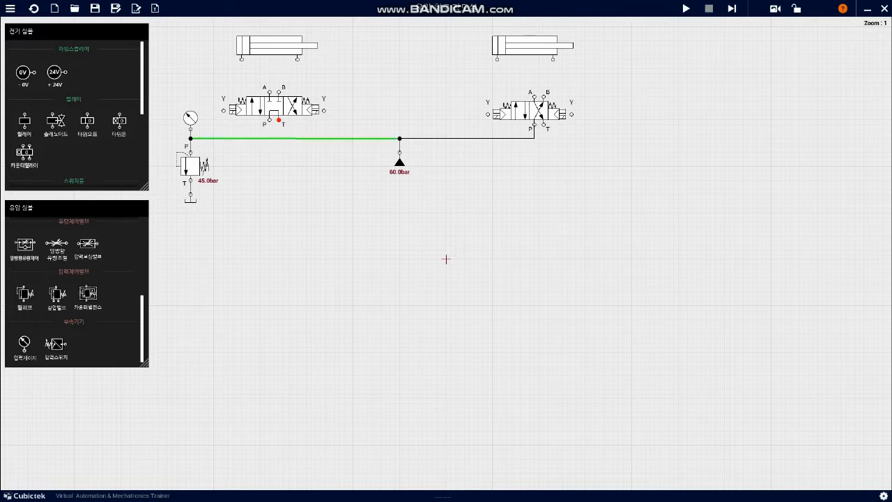
click(298, 138)
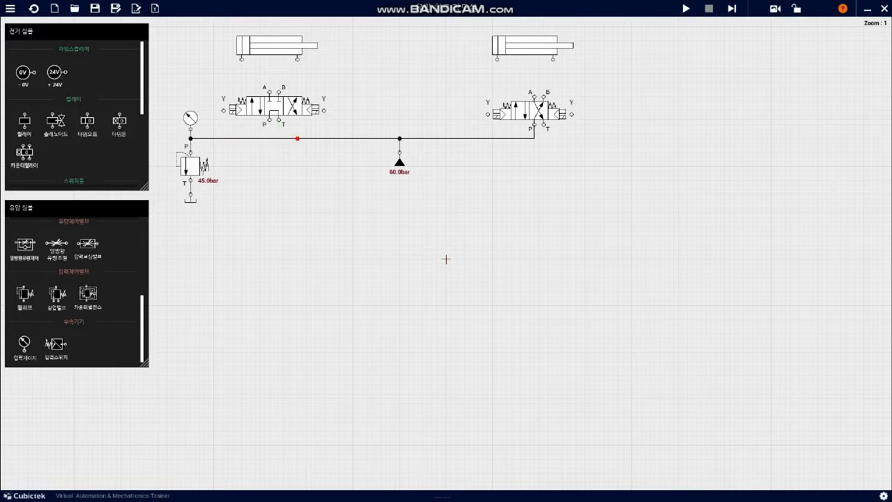
key(Delete)
key(ctrl+z)
- Place a tank below each directional valve and connect it to that valve's T port
scroll(76, 111, down, 5)
scroll(75, 111, up, 3)
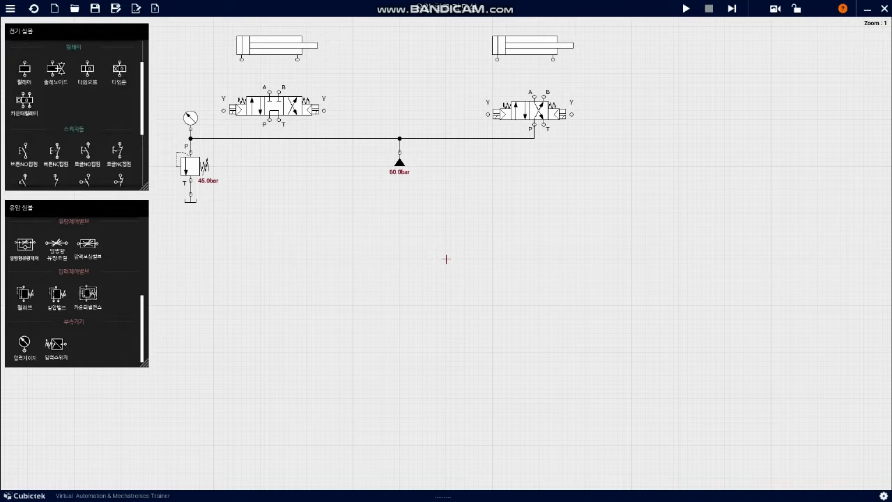
scroll(76, 112, up, 1)
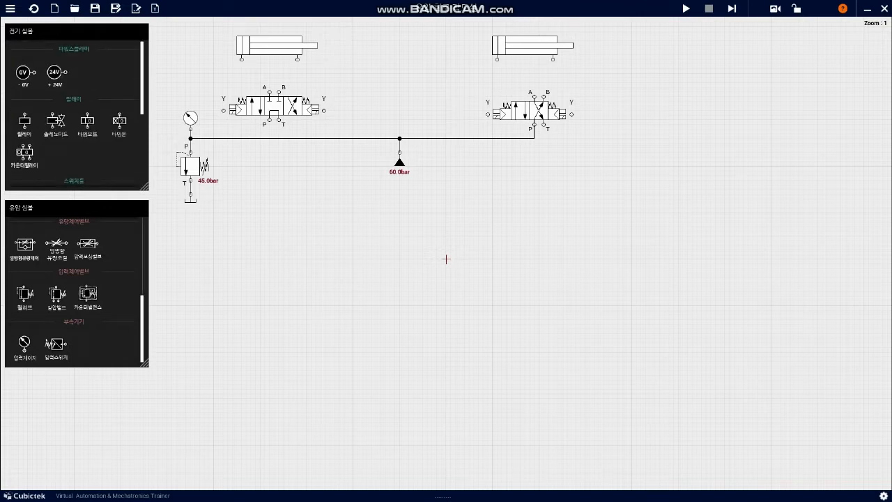
scroll(75, 289, up, 3)
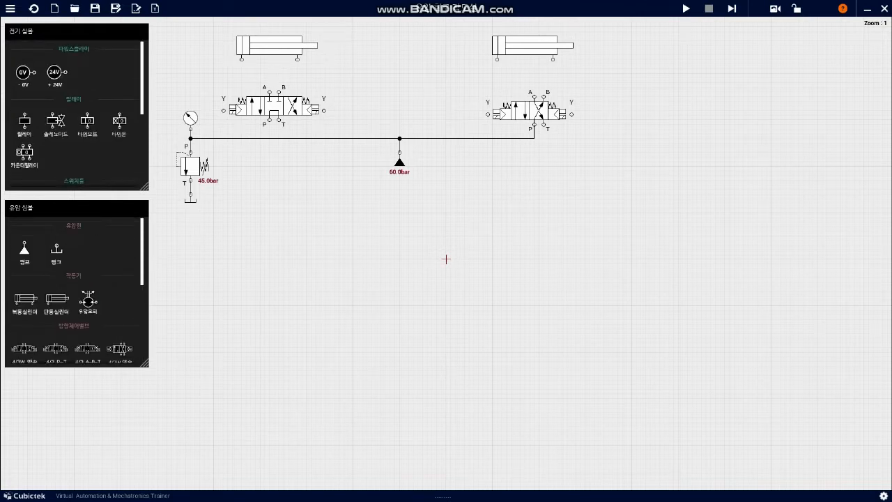
drag(56, 249, 278, 153)
drag(278, 120, 279, 152)
drag(56, 250, 544, 149)
- Connect the A and B ports of both directional valves to the ports of the cylinders above them
drag(278, 91, 297, 58)
drag(269, 92, 241, 59)
drag(497, 59, 534, 96)
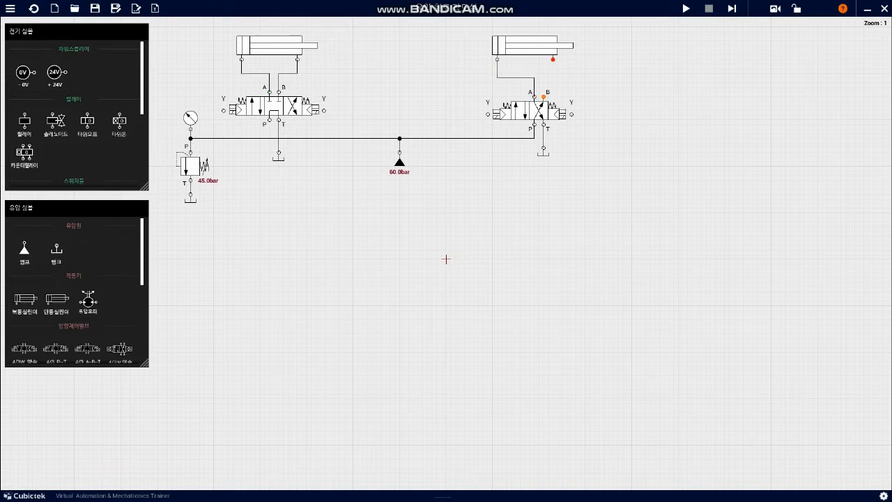
drag(552, 58, 543, 96)
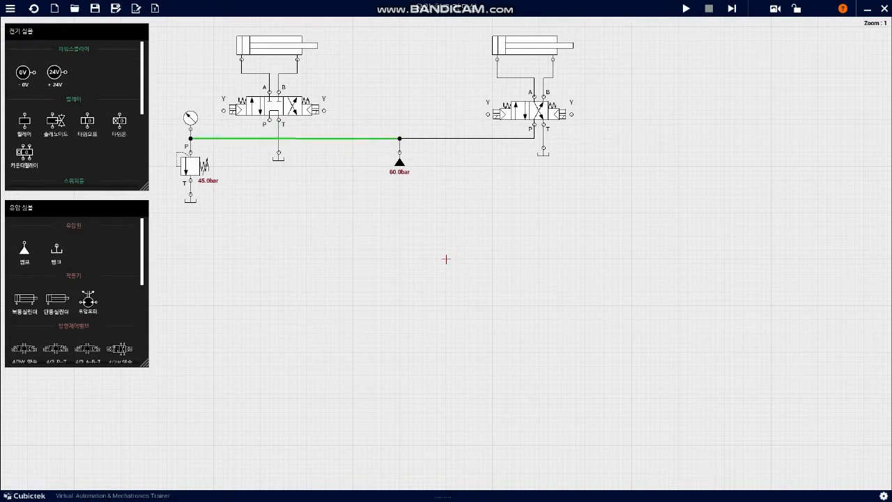
- Name the 4/3 valve's left solenoid Y1 and its right solenoid Y2
click(445, 259)
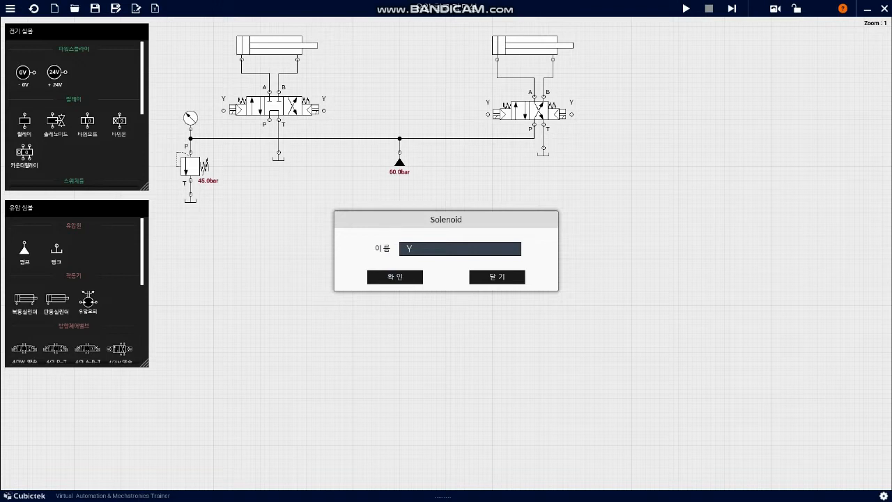
text(1)
key(Return)
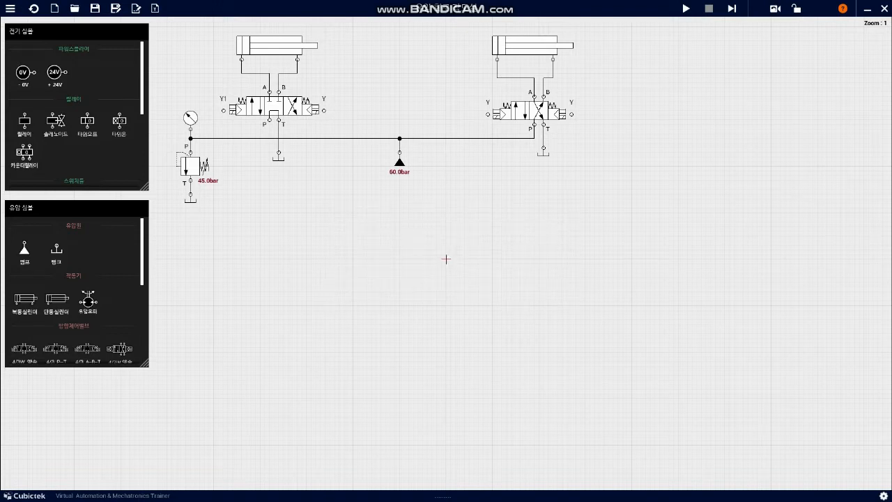
click(446, 259)
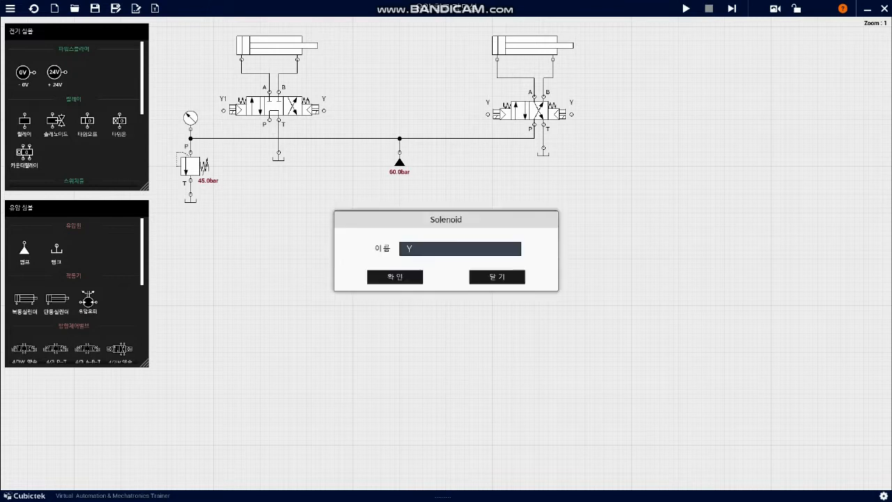
text(2)
key(Return)
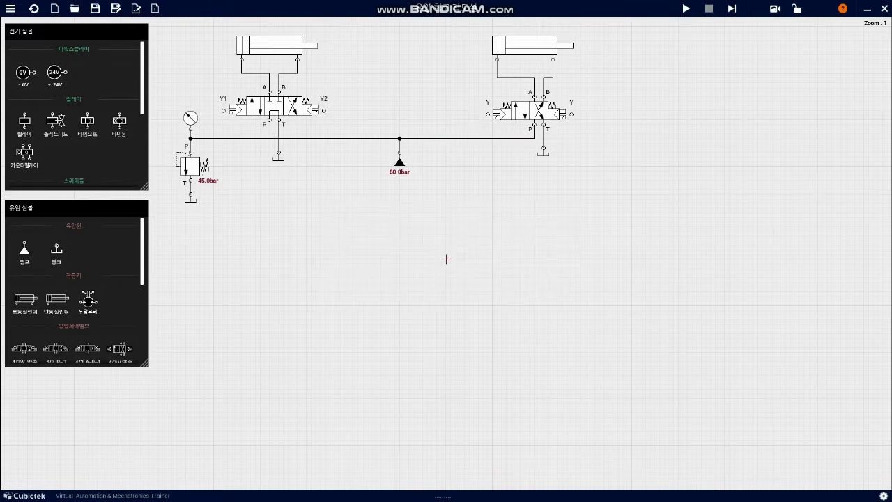
- Name the left solenoid of the second cylinder's directional valve Y3 and its right solenoid Y4
click(446, 259)
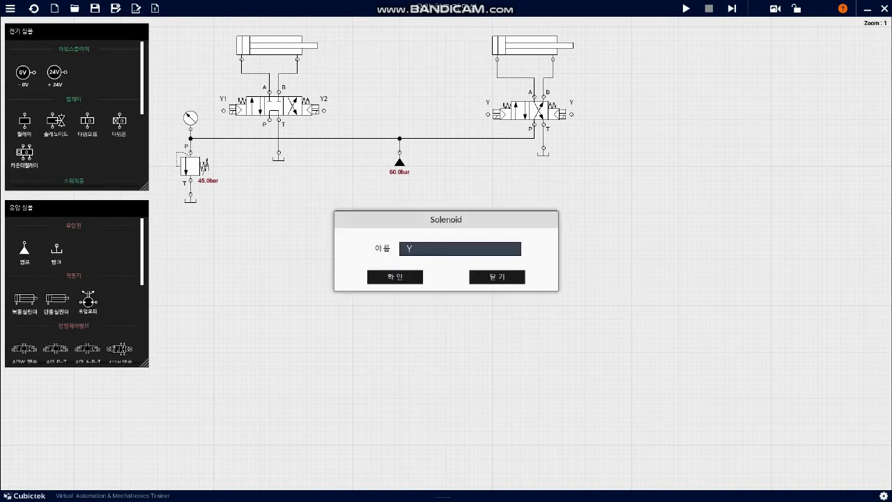
text(3)
key(Return)
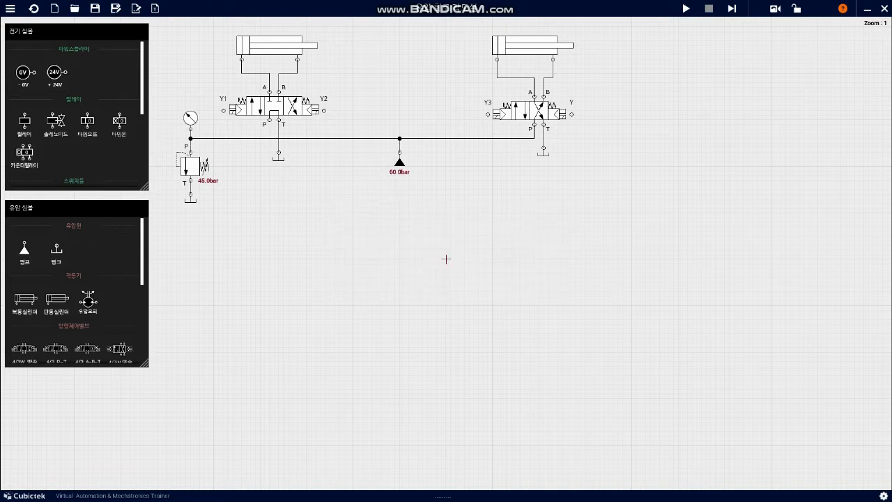
click(446, 259)
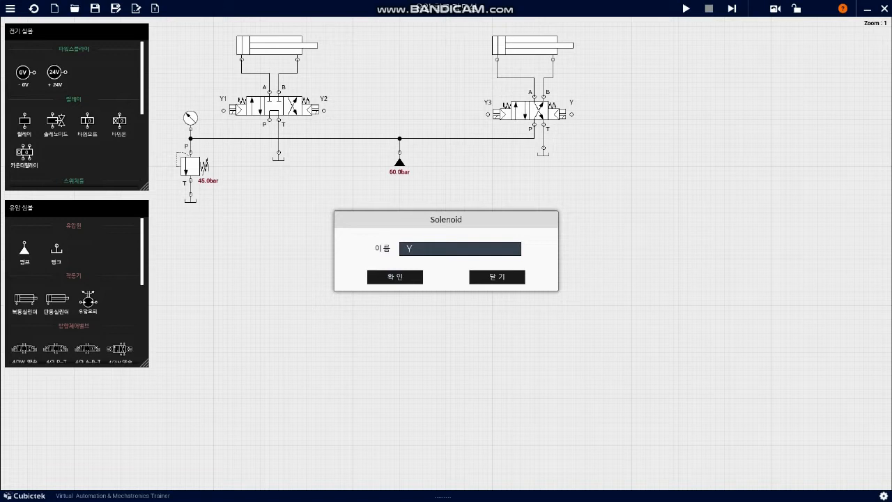
text(4)
key(Return)
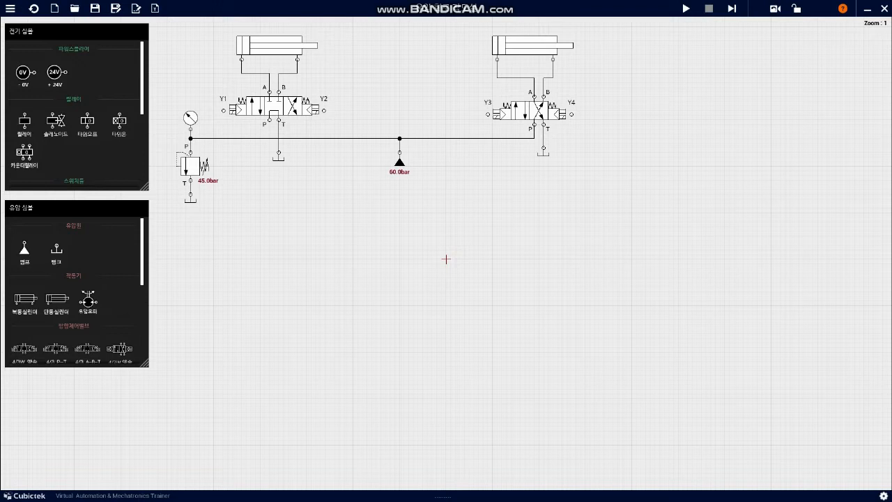
- Add two automatically placed limit switches, LS1 at 0 mm and LS2 at 95 mm, to the left cylinder
click(446, 260)
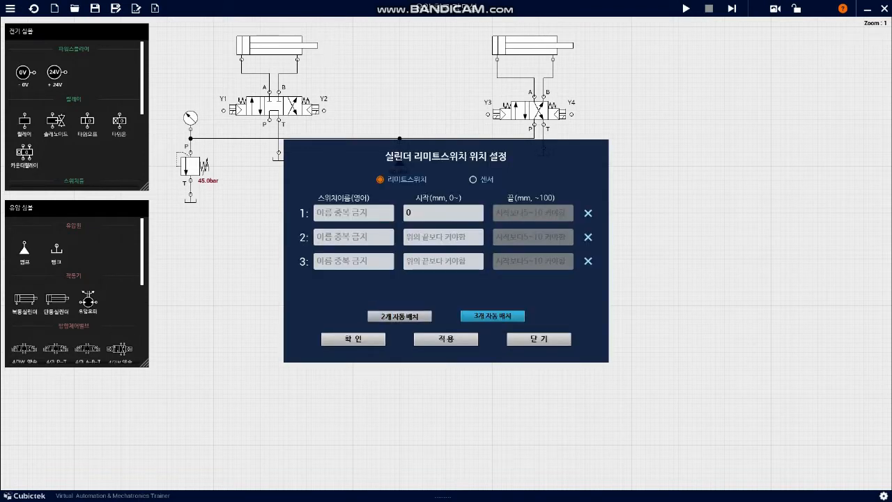
click(399, 315)
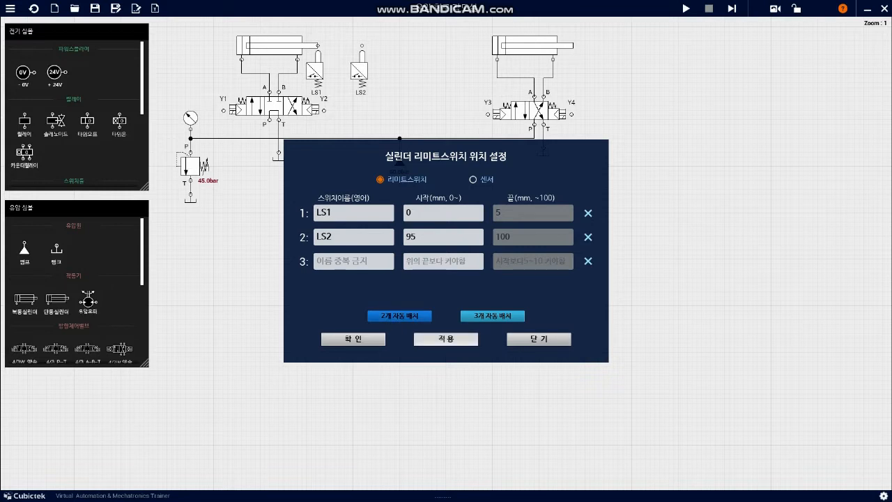
click(353, 338)
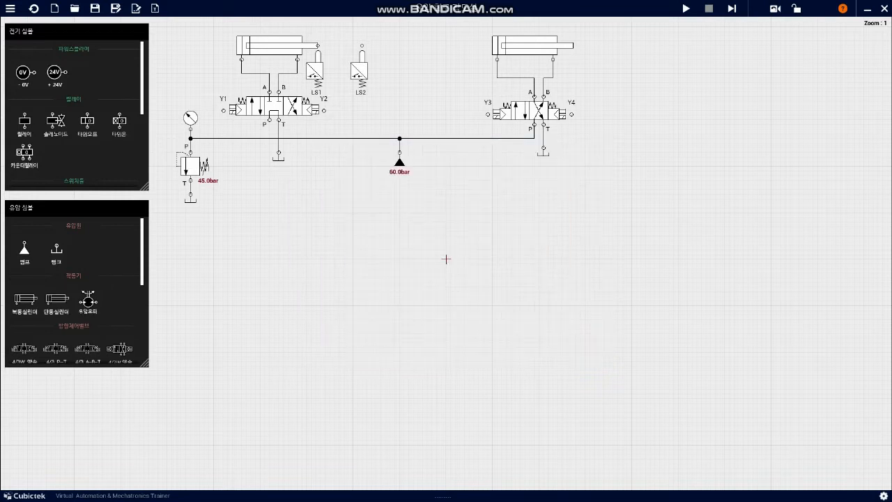
- Add two automatically placed limit switches to the right cylinder and name them LS3 and LS4
double_click(526, 45)
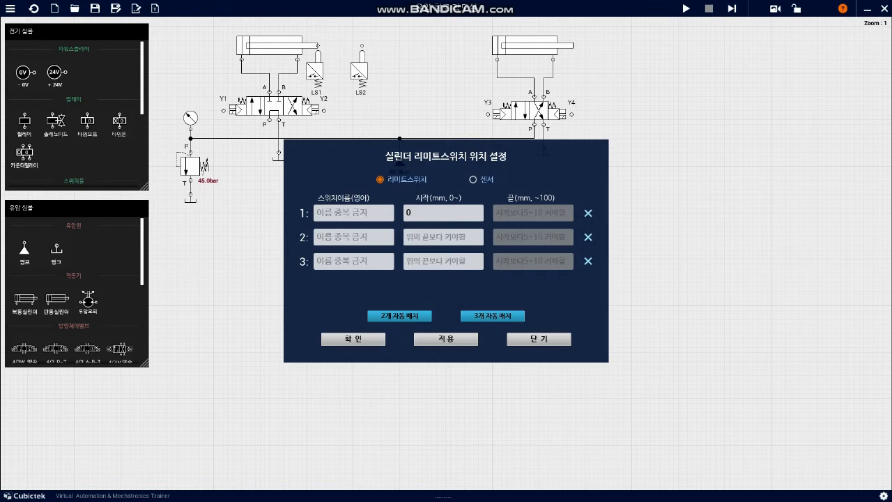
click(400, 315)
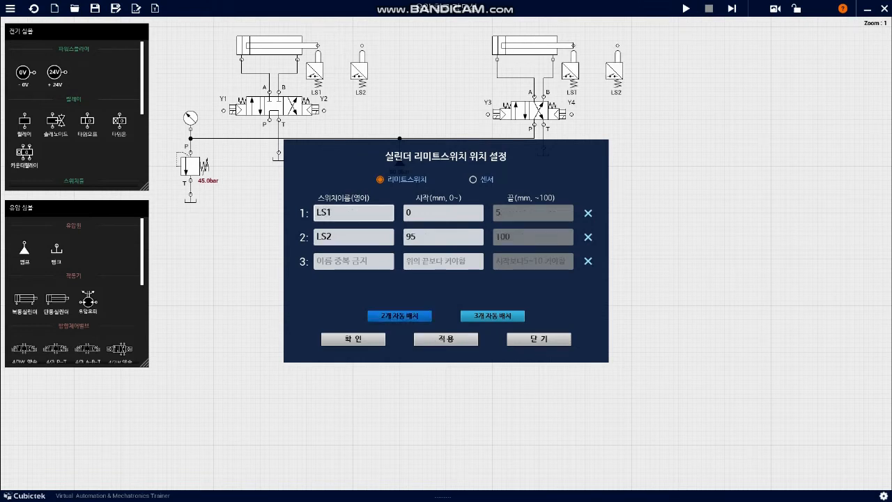
key(BackSpace)
text(3)
key(Tab)
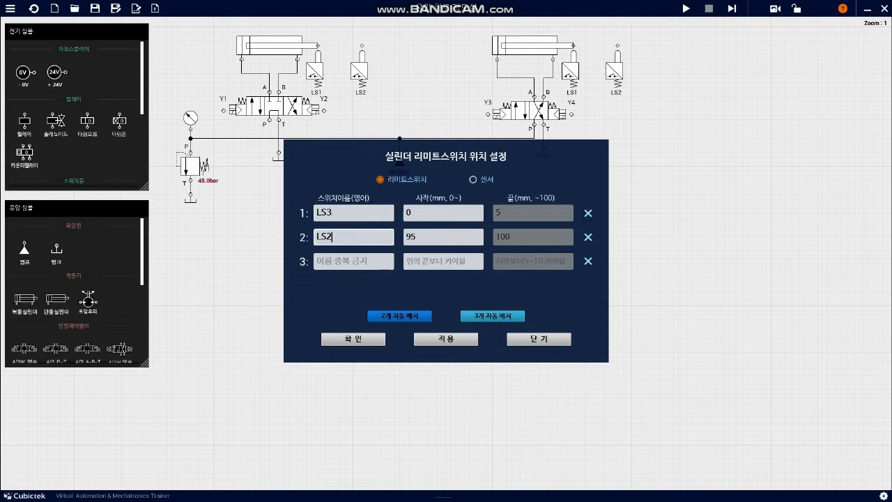
key(BackSpace)
text(4)
click(353, 339)
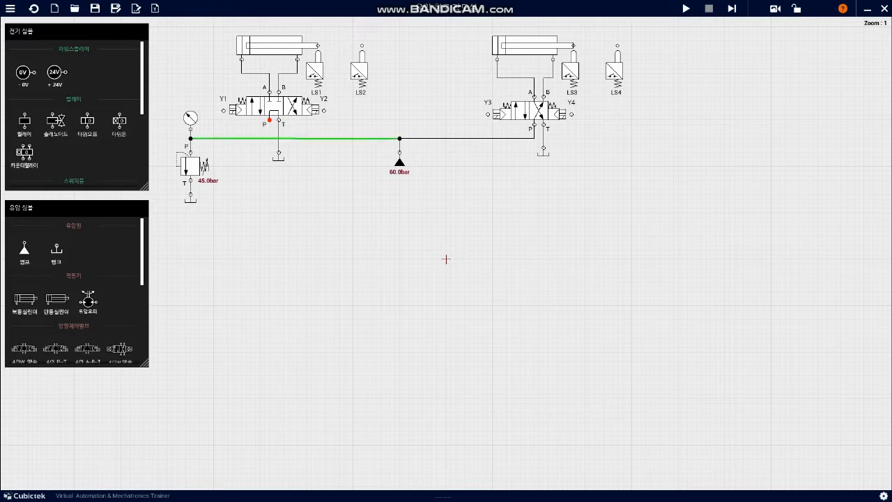
- Connect the 4/3 valve's P port to the pump supply line
click(265, 138)
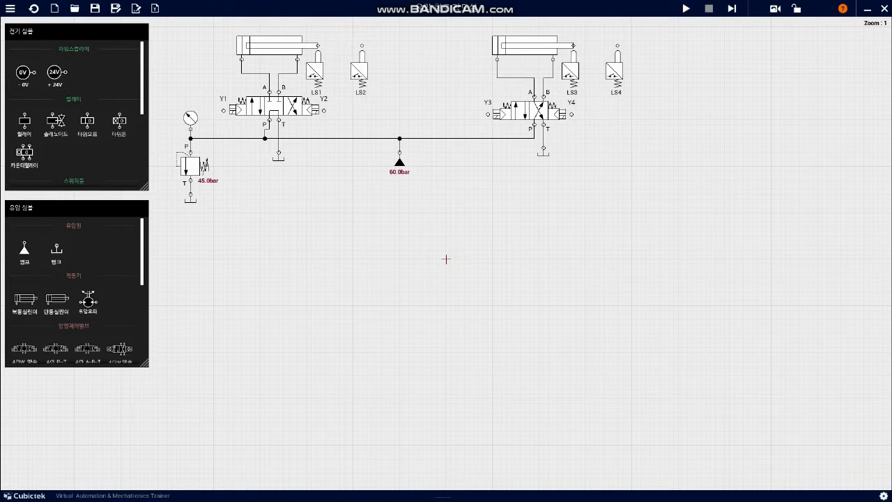
- Make room for the electrical circuit, then place a +24V source below the relief valve and a 0V terminal well below it
drag(77, 208, 815, 35)
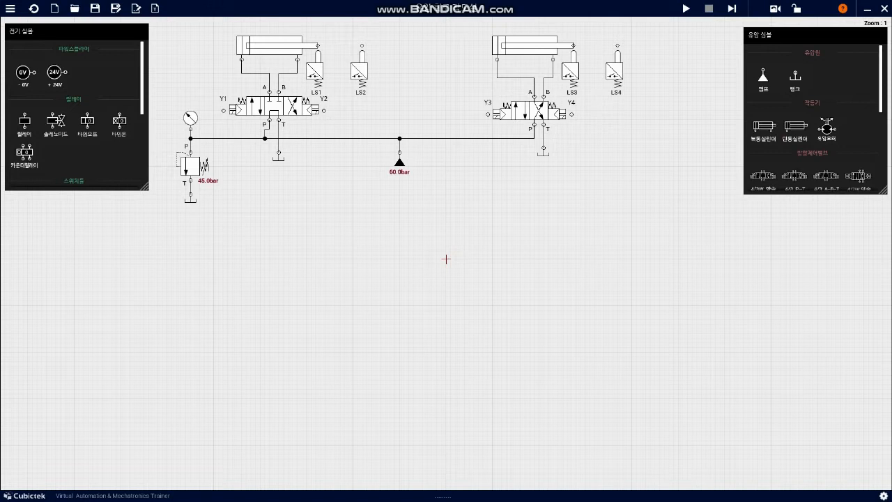
drag(145, 186, 138, 455)
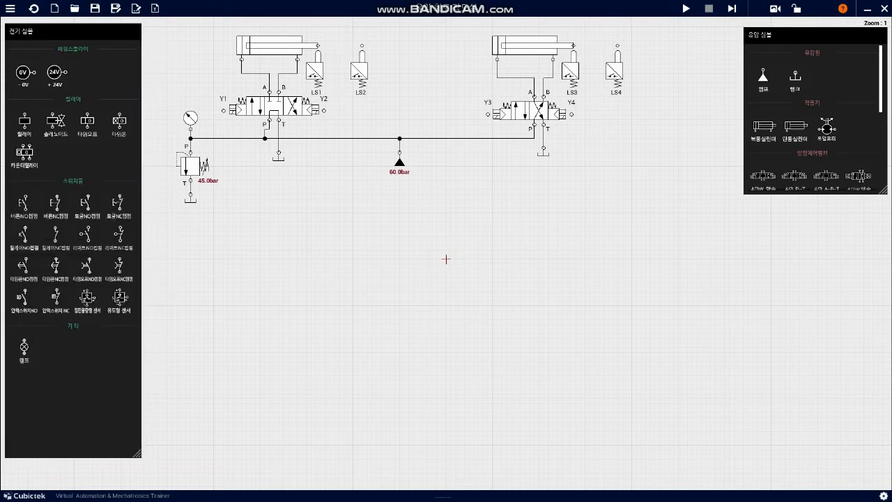
drag(55, 72, 223, 212)
drag(23, 71, 225, 445)
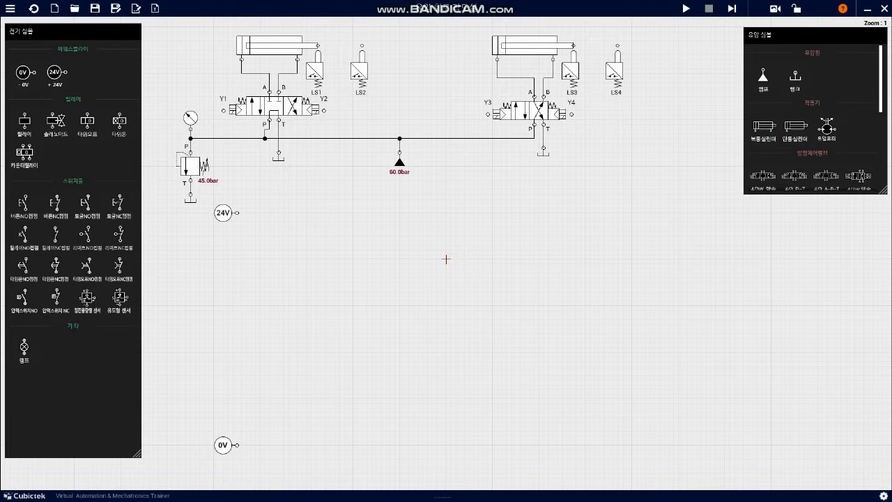
drag(121, 237, 259, 248)
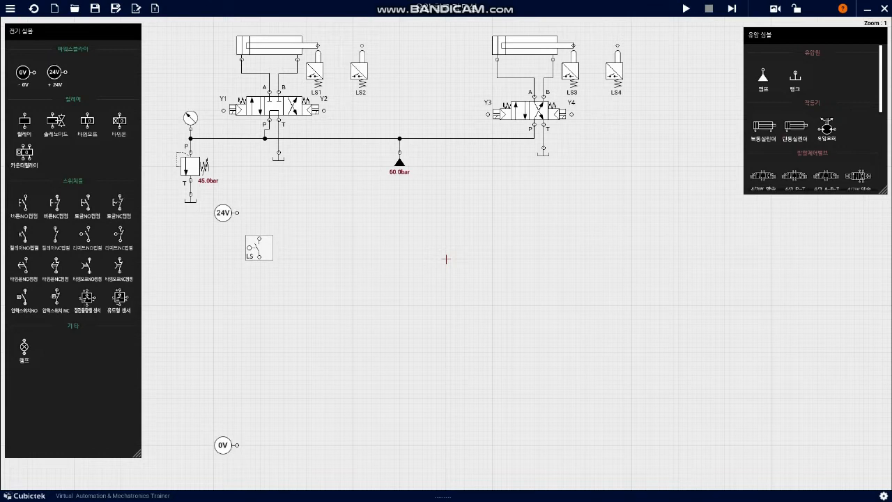
click(446, 260)
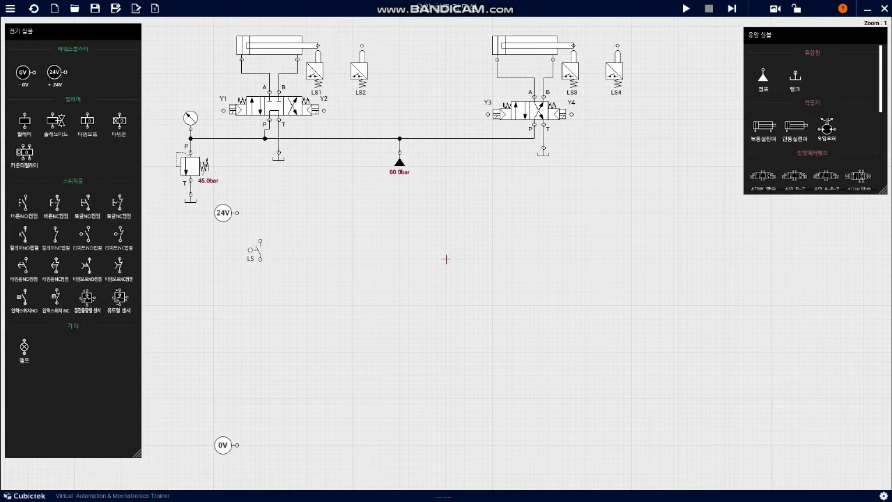
double_click(257, 250)
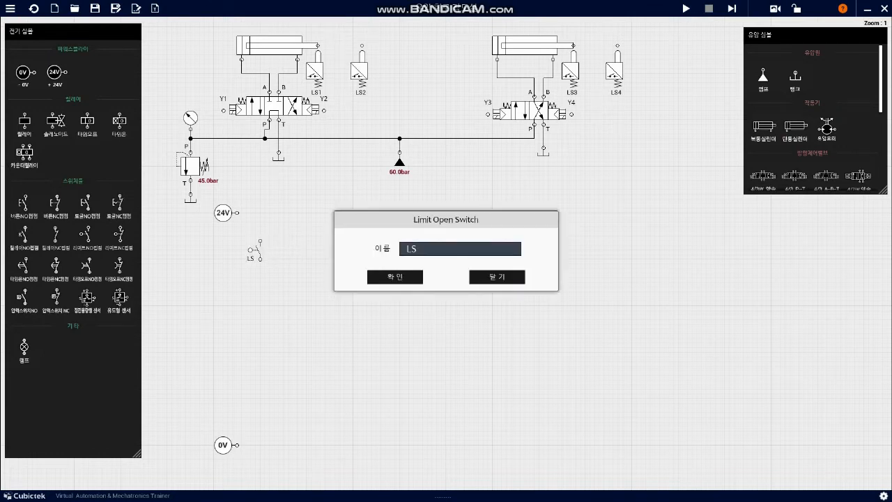
key(Return)
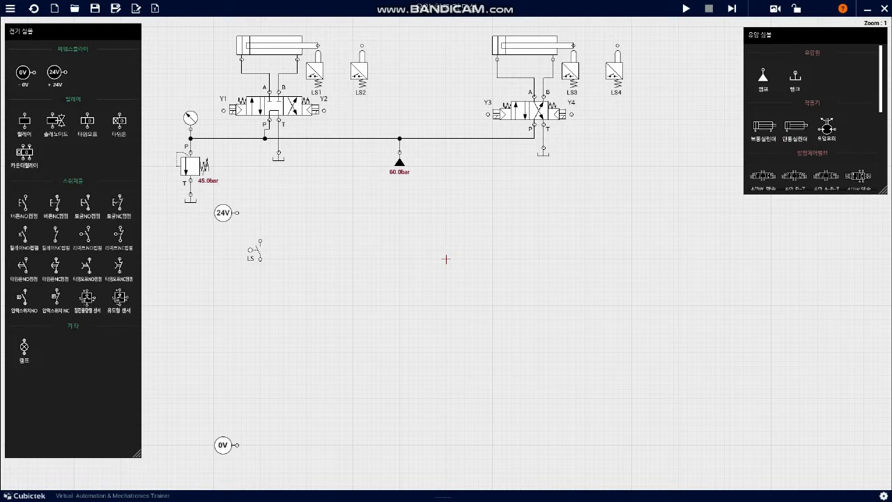
key(Delete)
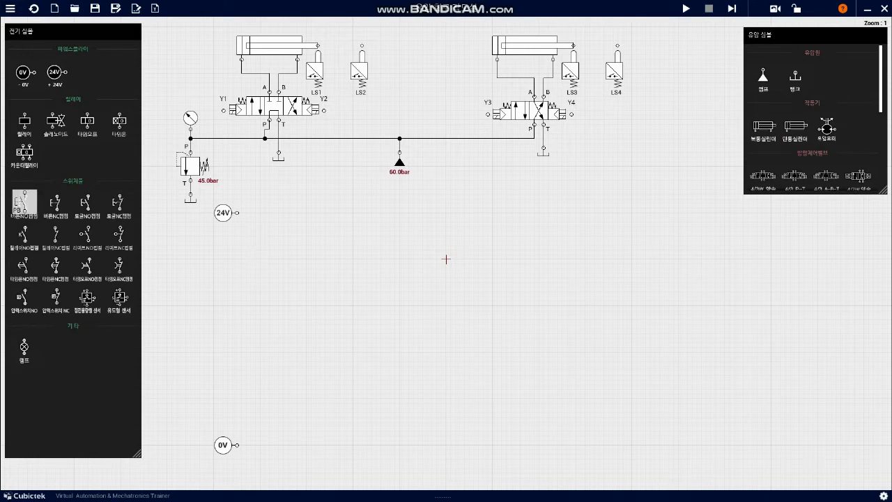
- Place a normally open push-button contact just below and beside the 24V source and name it PB2
drag(25, 202, 260, 247)
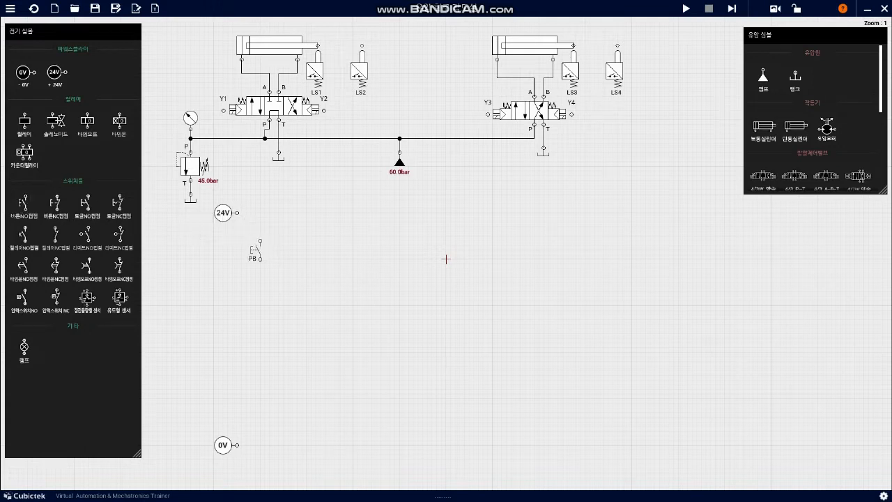
double_click(259, 248)
text(2)
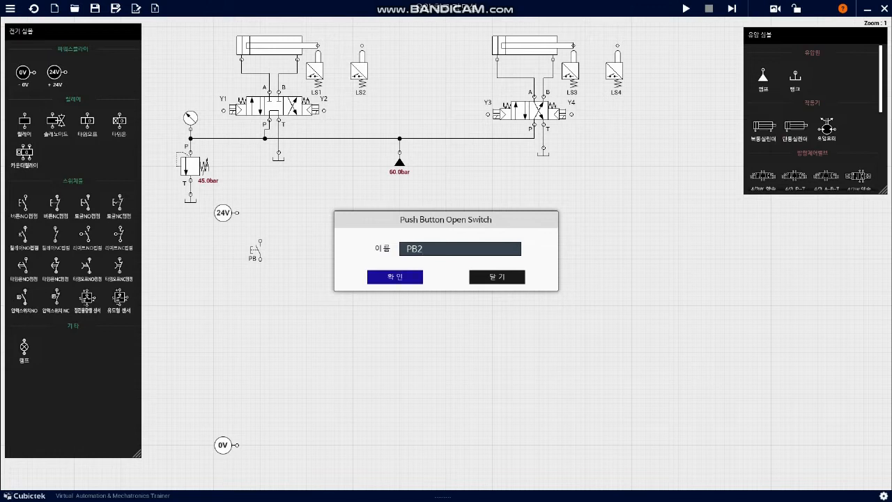
key(Return)
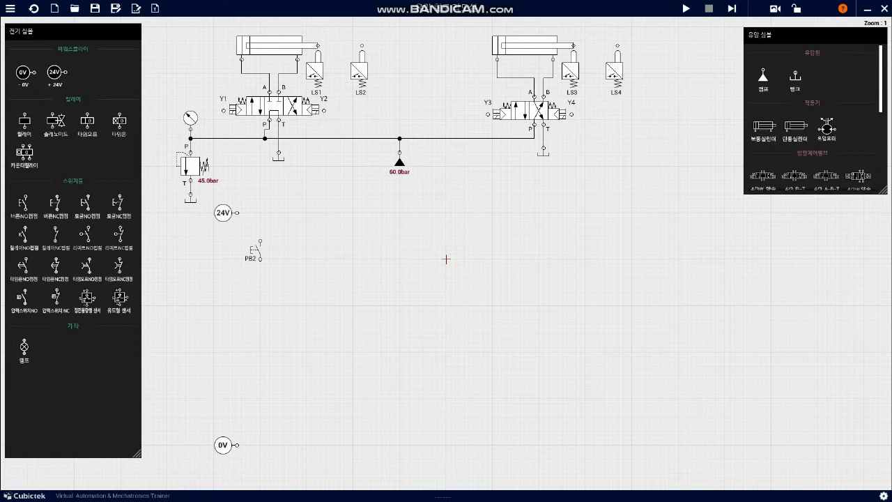
- Place a normally closed relay contact named C1 directly below PB2
click(55, 237)
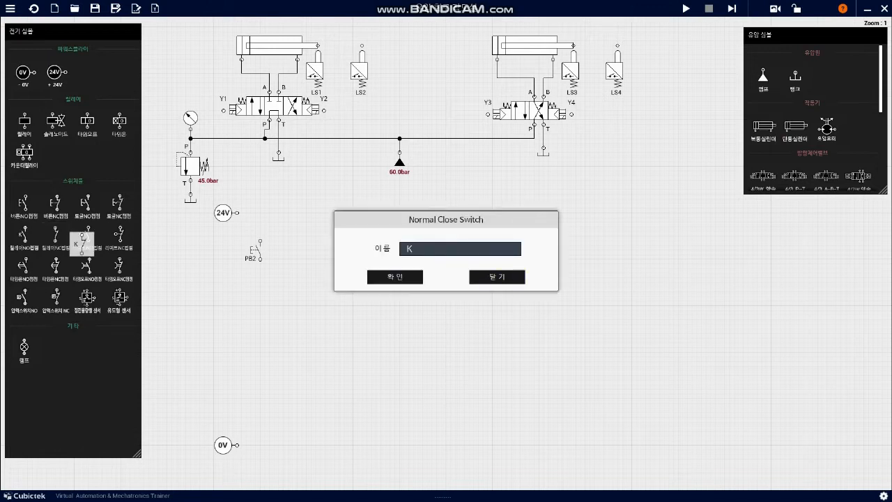
key(BackSpace)
text(C1)
key(Return)
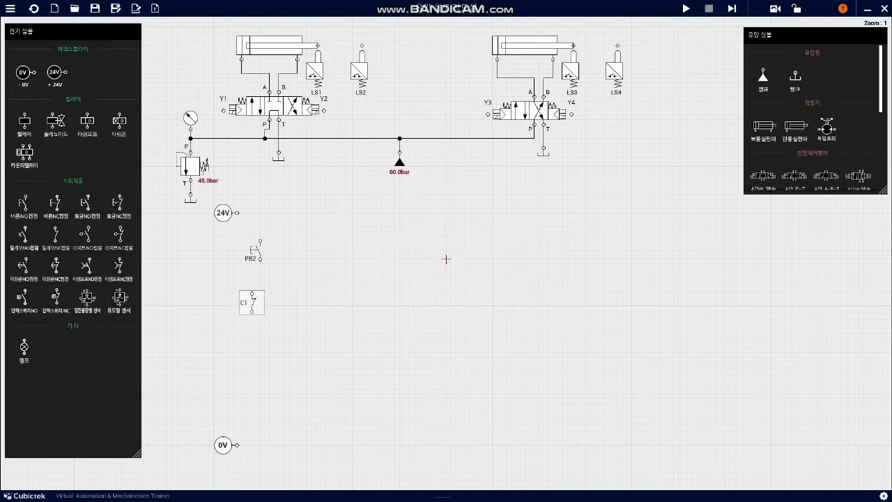
click(260, 295)
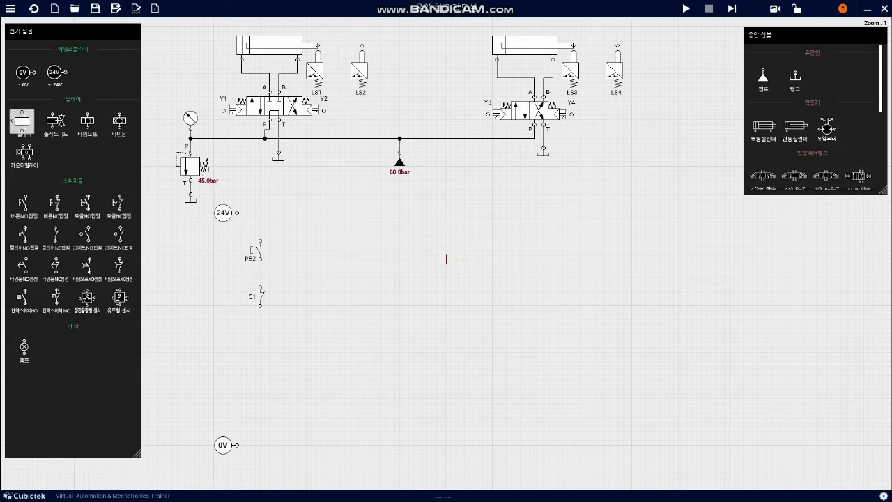
- Place a relay coil named K0 below C1 and wire PB2, C1 and K0 in series between 24V and 0V
click(24, 122)
mouse_move(257, 412)
mouse_down()
mouse_move(260, 420)
mouse_move(260, 407)
mouse_up()
double_click(260, 407)
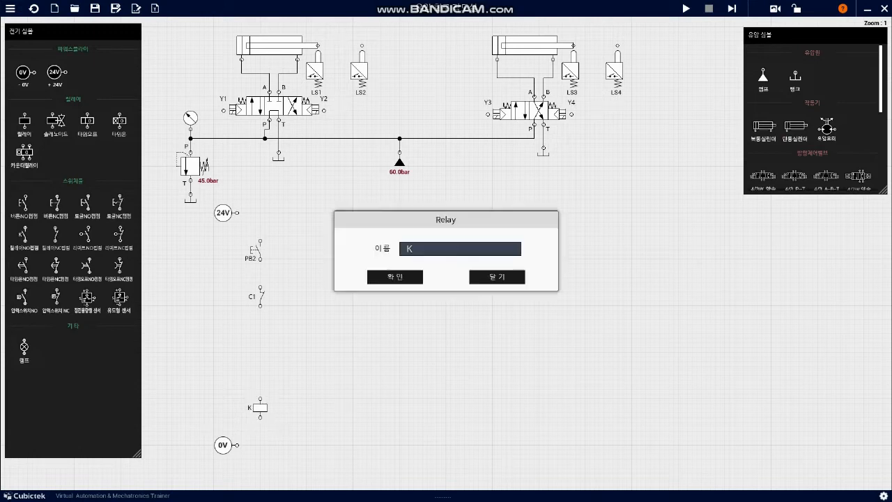
text(0)
key(Return)
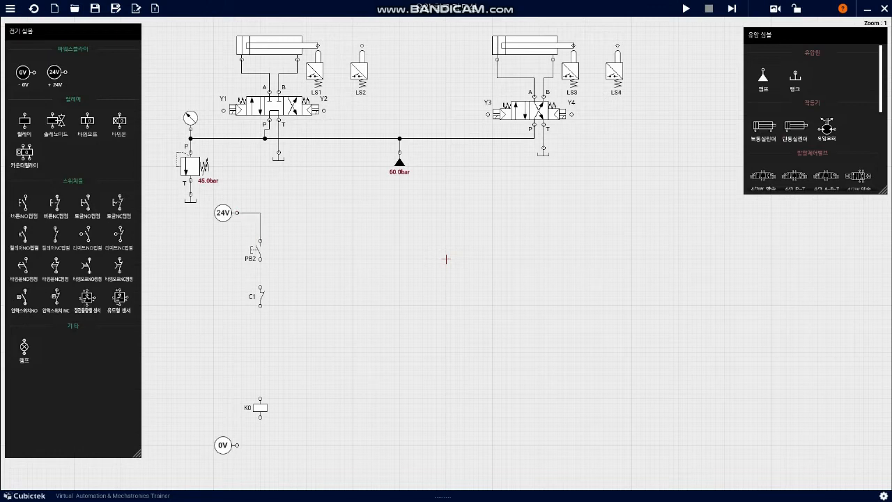
drag(260, 259, 260, 399)
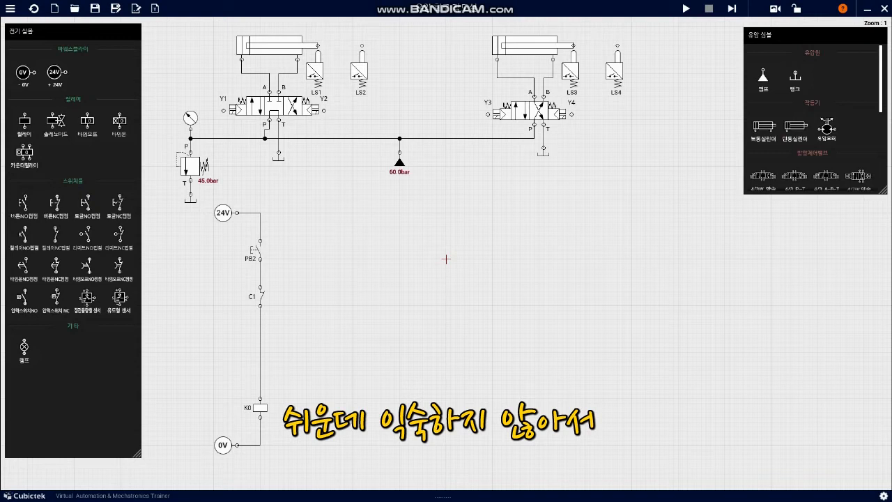
- Place a normally open relay contact to the right of PB2 and name it K0
drag(23, 233, 283, 250)
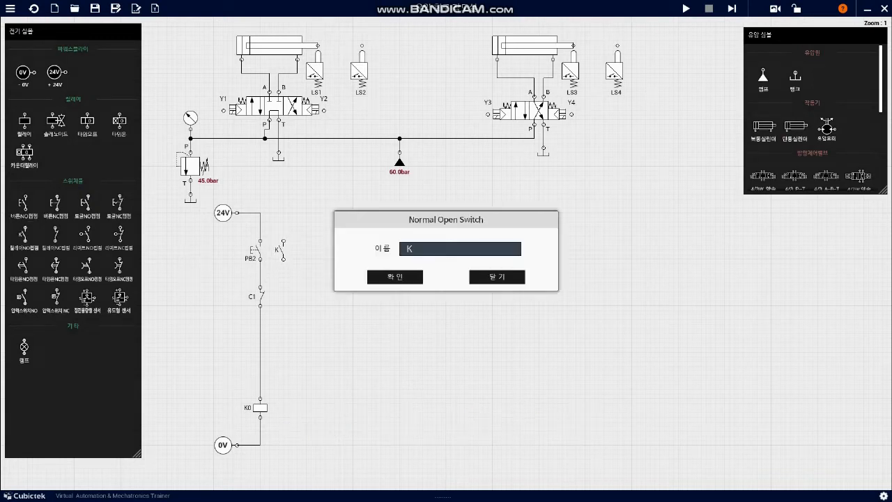
text(0)
key(Return)
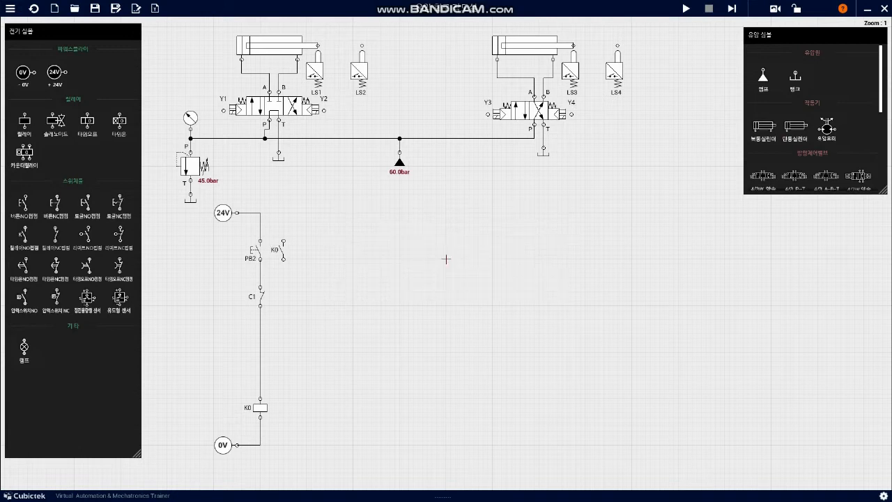
- Wire the K0 contact in parallel with PB2, from the 24V line to the line between PB2 and C1
click(284, 241)
click(259, 213)
click(284, 259)
click(259, 269)
key(Delete)
drag(260, 260, 260, 287)
drag(283, 259, 259, 272)
- Place a normally open push-button contact to the right of the K0 contact and name it PB1
key(ctrl+v)
drag(265, 262, 301, 252)
double_click(302, 251)
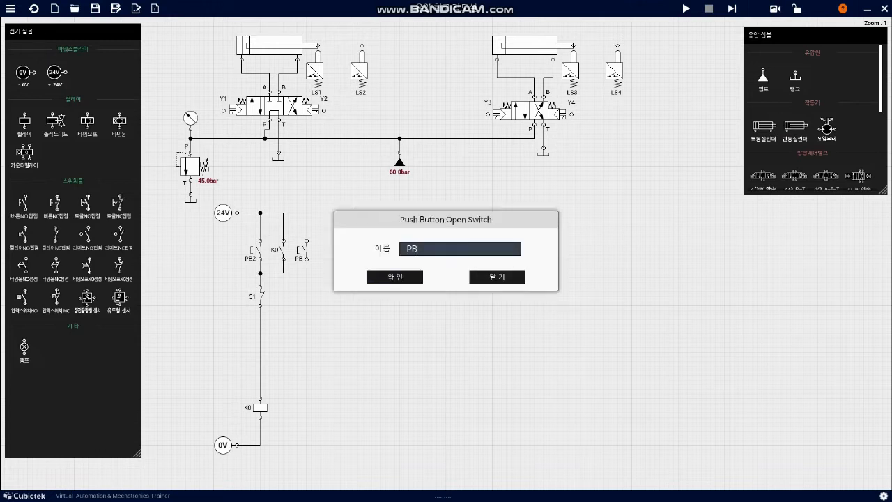
text(1)
key(Return)
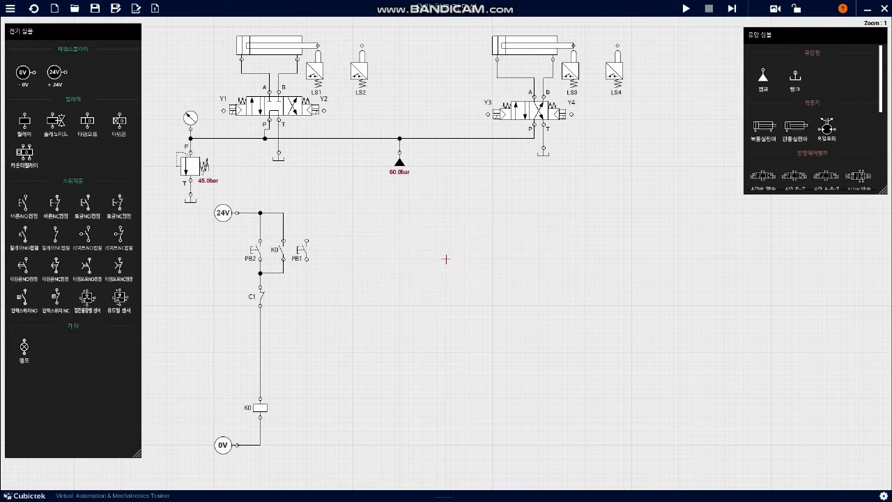
- Place a normally closed relay contact below PB1 and name it K5
key(ctrl+v)
drag(268, 304, 306, 297)
double_click(307, 296)
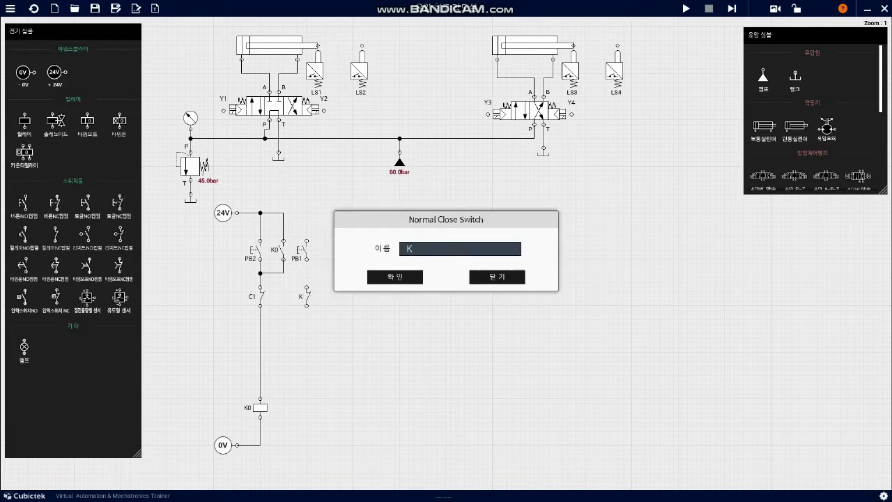
text(5)
key(Return)
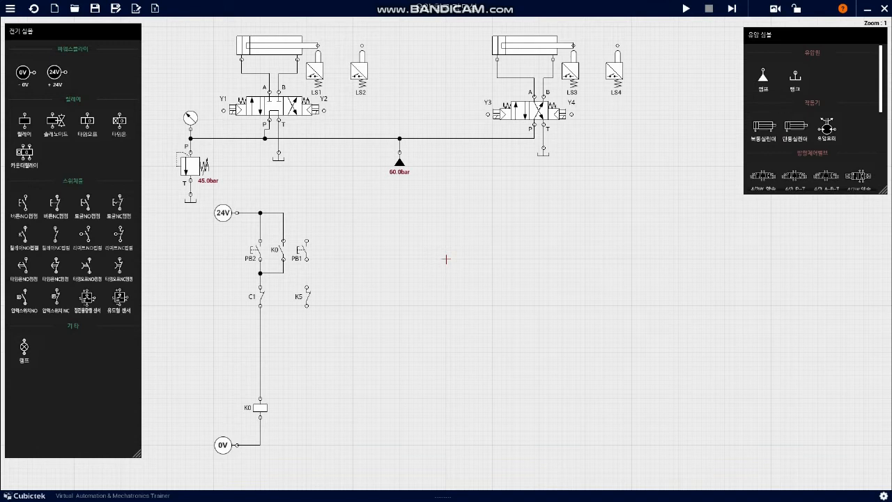
- Place a relay coil below the K5 contact, level with the K0 coil, and name it K1
key(ctrl+v)
drag(265, 412, 304, 408)
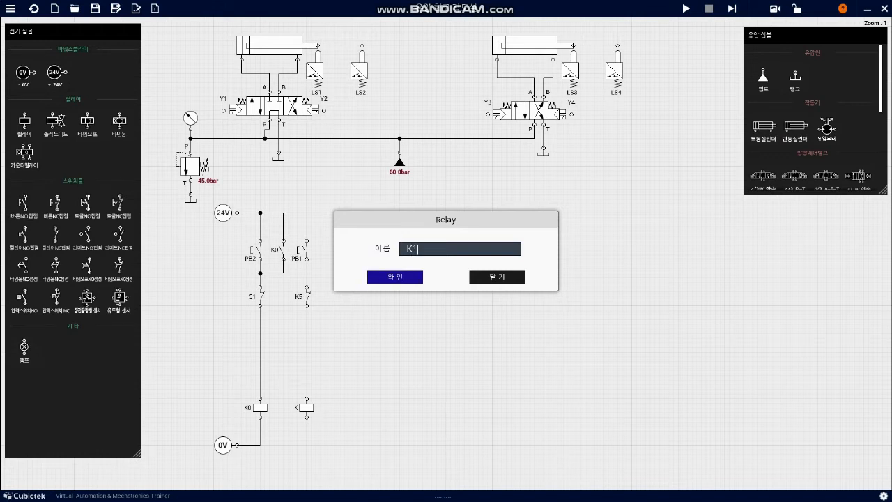
click(395, 277)
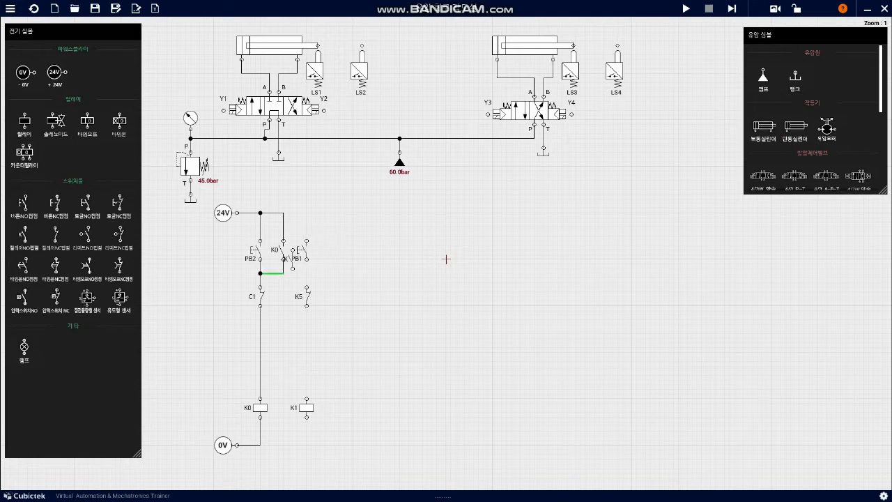
- Place two normally open relay contacts side by side to the right of PB1 and name them K1 and K0
drag(288, 258, 328, 255)
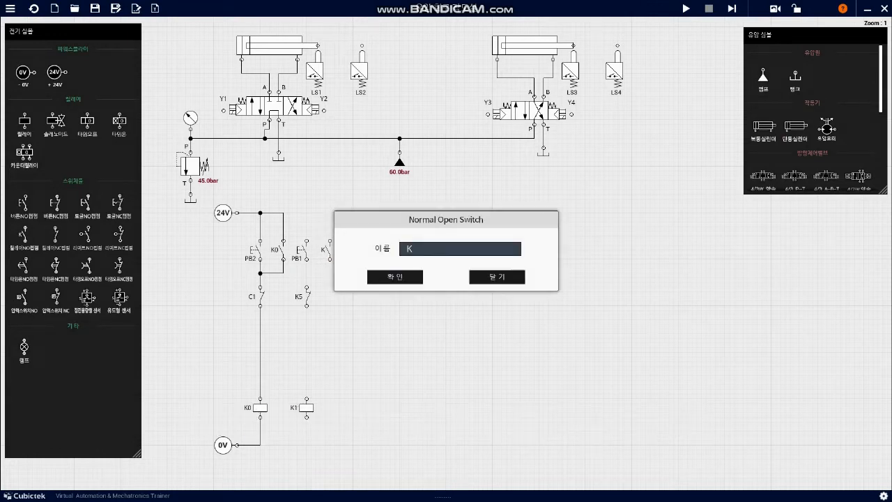
text(1)
click(395, 276)
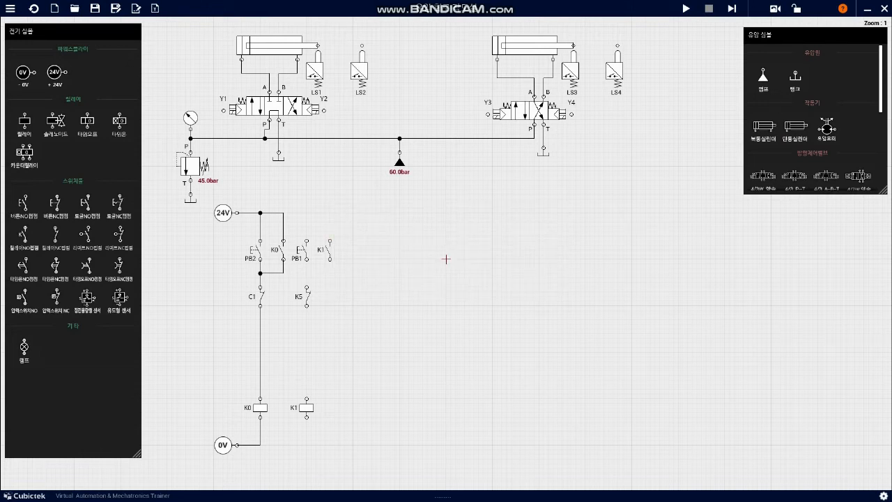
key(ctrl+v)
drag(338, 258, 350, 249)
double_click(351, 250)
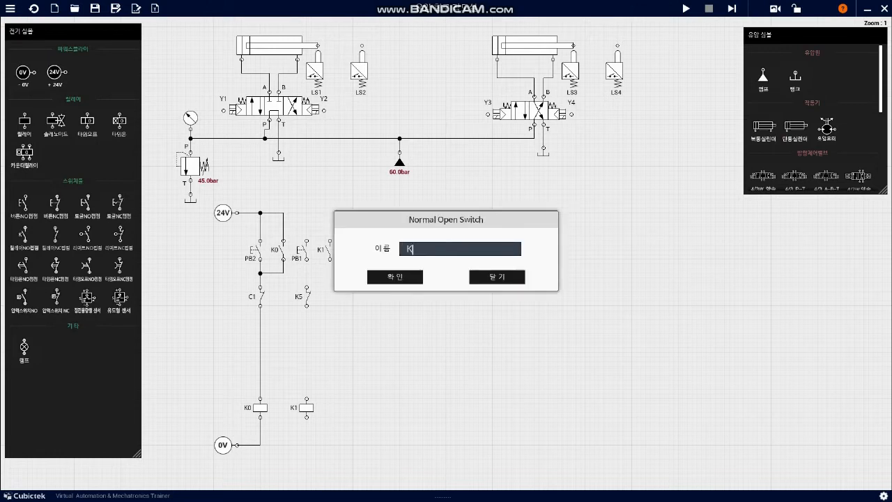
text(0)
click(394, 277)
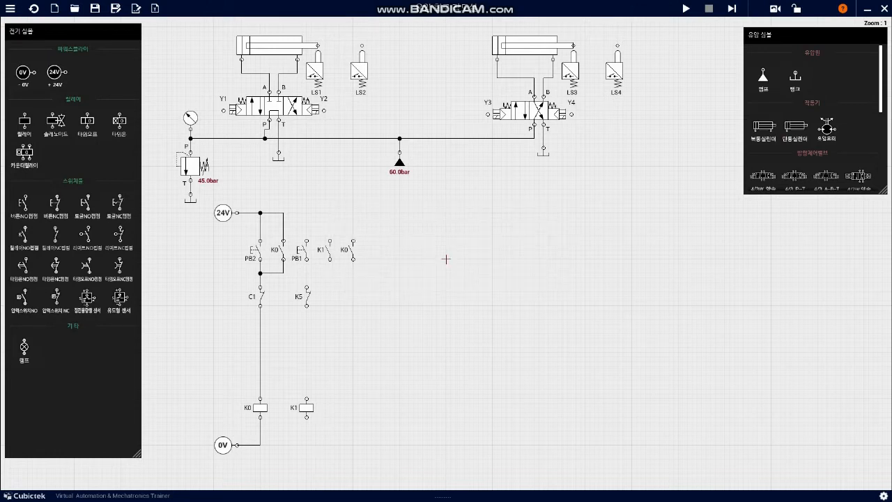
- Wire PB1 in parallel with the K1 and K0 contacts from the 24V line, through K5 and coil K1 to the 0V line
drag(307, 241, 283, 220)
drag(330, 241, 306, 212)
drag(353, 241, 330, 213)
mouse_move(307, 259)
mouse_down()
mouse_move(306, 398)
mouse_move(260, 444)
mouse_up()
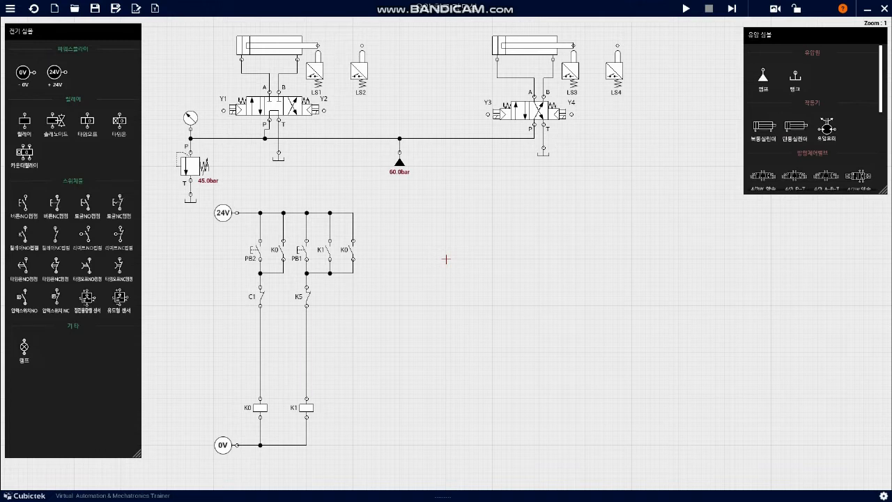
- Place a normally open limit switch contact to the right of the second K0 contact and name it LS2
drag(85, 238, 375, 250)
double_click(375, 250)
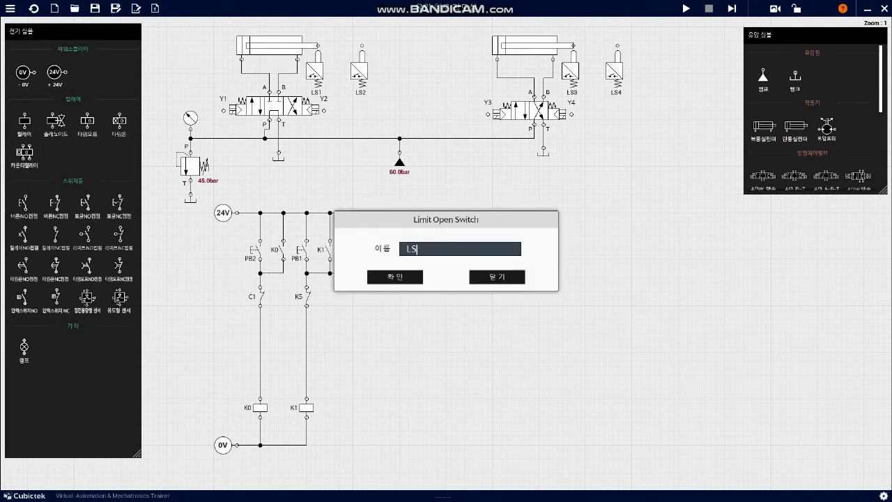
text(2)
click(394, 277)
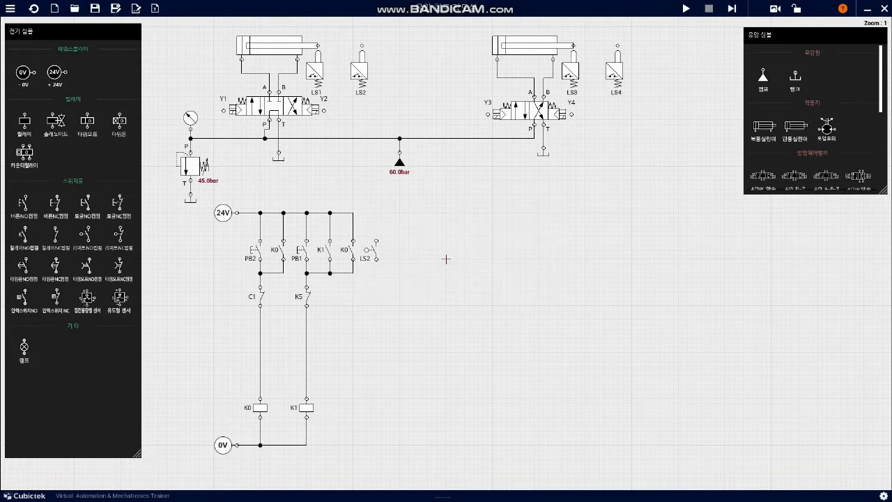
- Place a normally open relay contact named K1 and a relay coil named K2 below the LS2 contact
drag(24, 237, 375, 296)
double_click(374, 296)
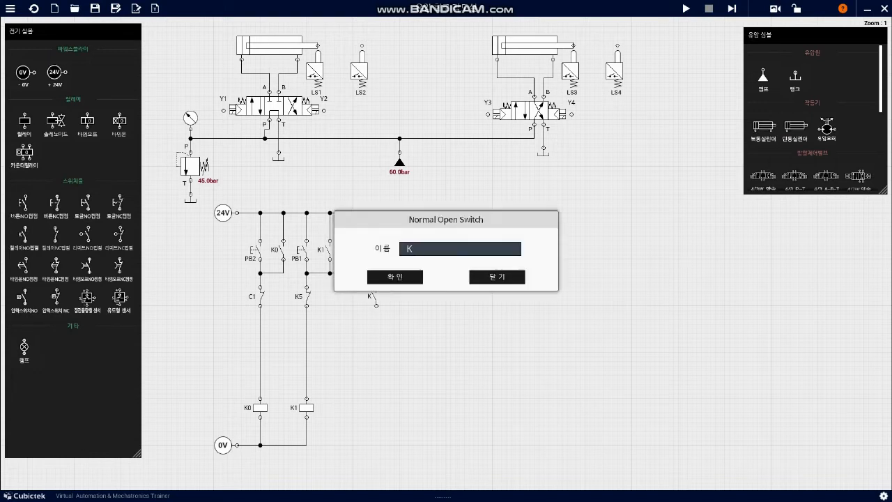
text(1)
click(395, 277)
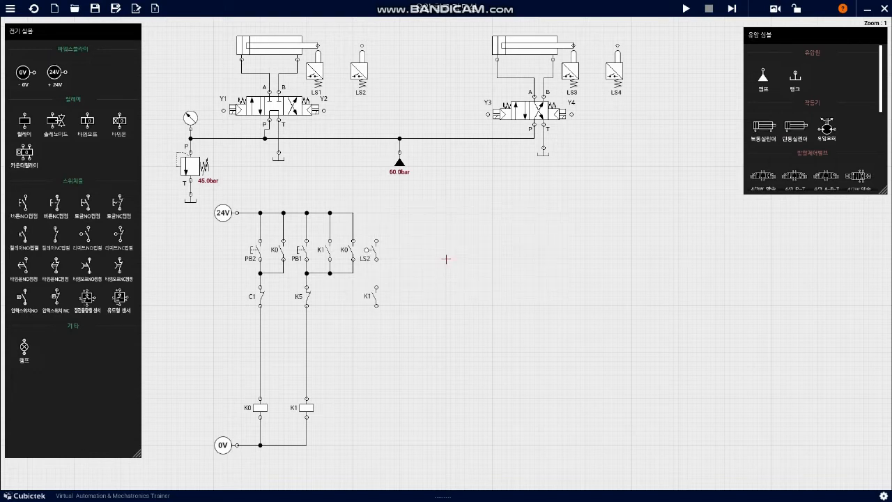
drag(25, 121, 376, 408)
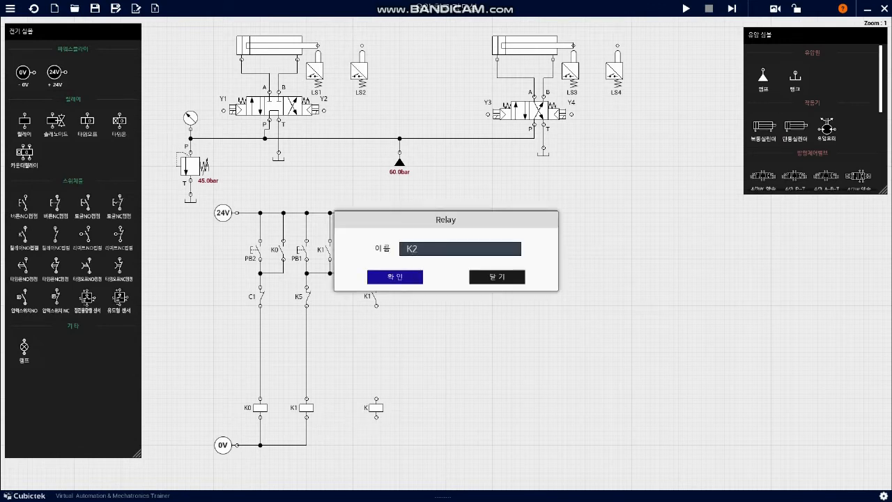
key(Return)
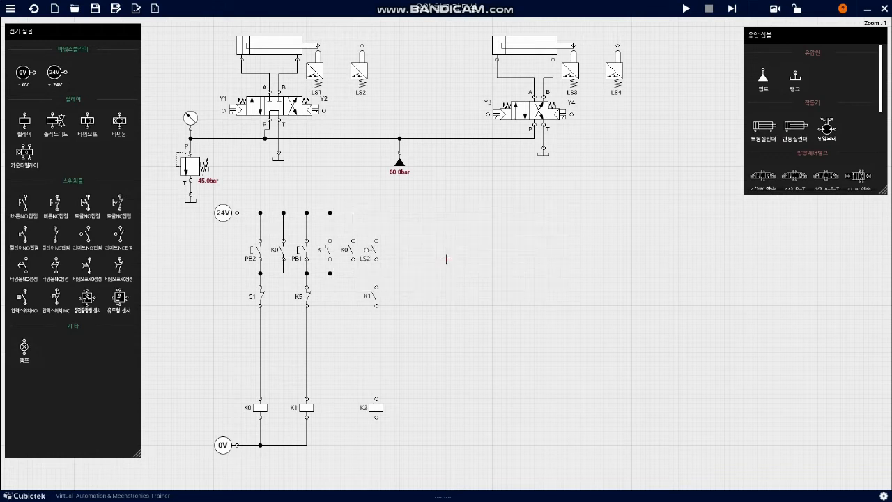
- Place a normally open relay contact to the right of LS2 and name it K2
drag(25, 235, 399, 254)
double_click(398, 251)
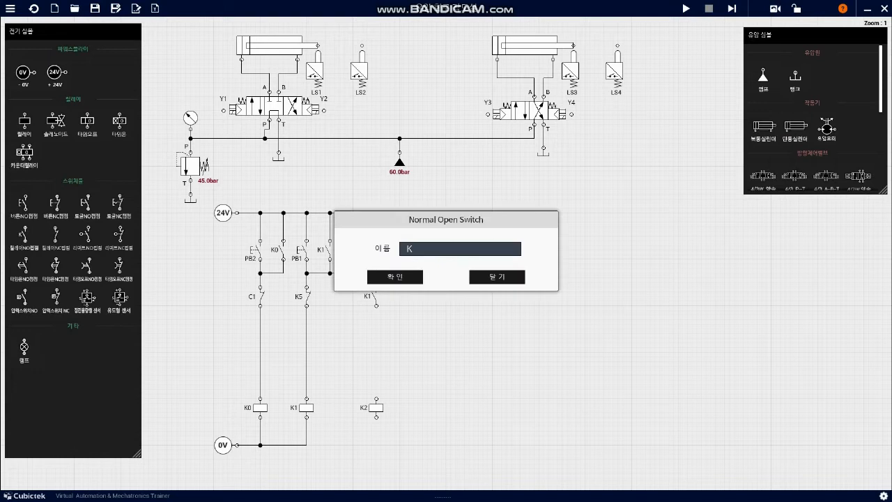
text(2)
key(Return)
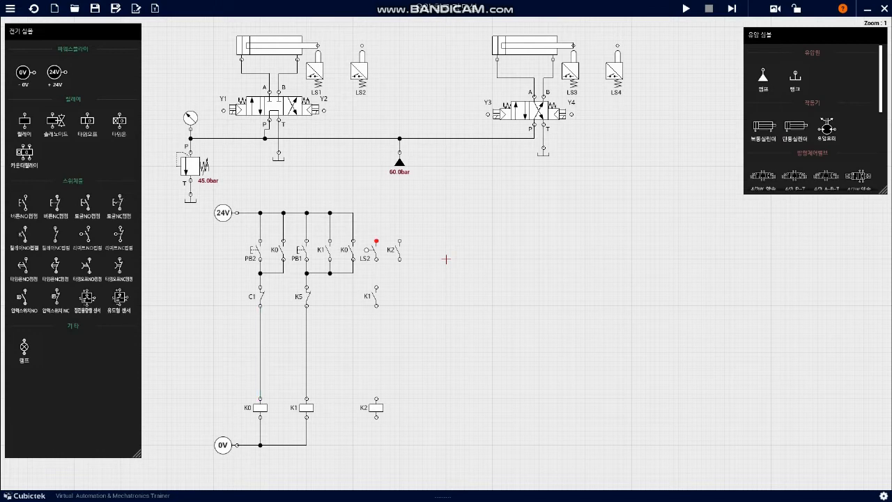
- Wire LS2 in parallel with the K2 contact from the 24V line, through contact K1 and coil K2 to the 0V line
drag(377, 241, 342, 212)
drag(400, 241, 376, 212)
drag(376, 259, 293, 445)
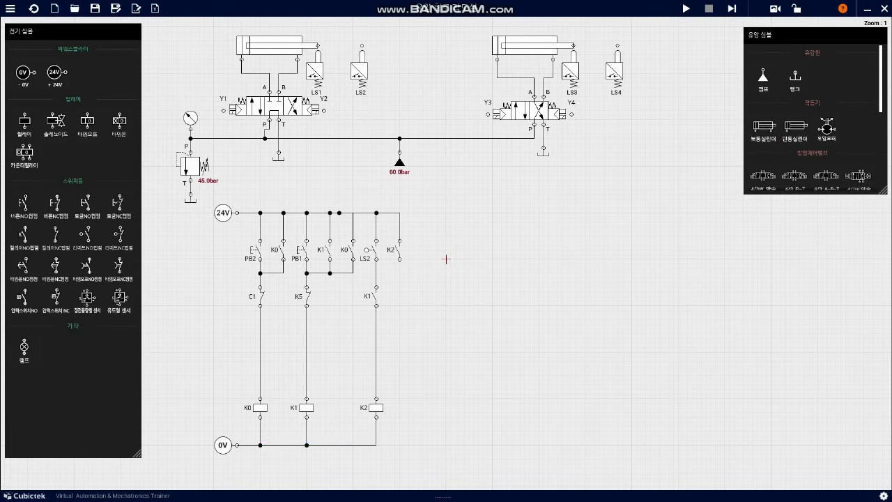
drag(399, 260, 376, 275)
- Place a normally open limit switch contact to the right of the K2 holding contact and name it LS4
key(ctrl+v)
drag(381, 260, 418, 250)
double_click(418, 251)
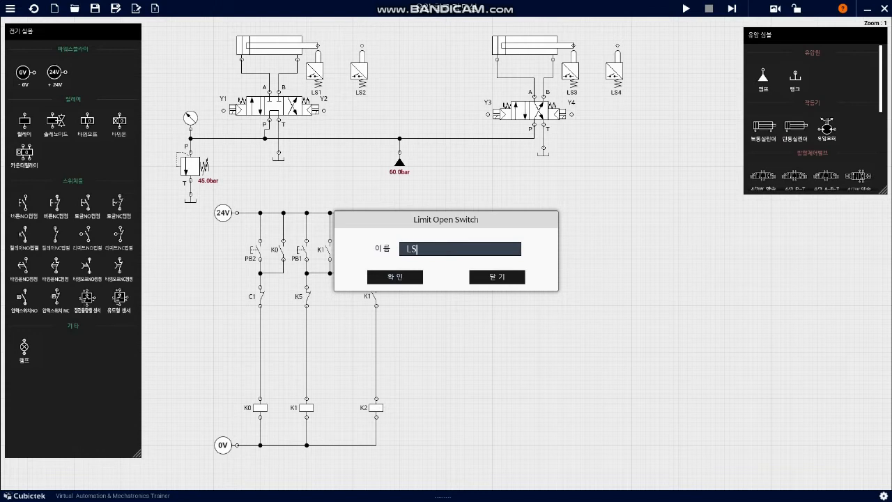
text(4)
key(Return)
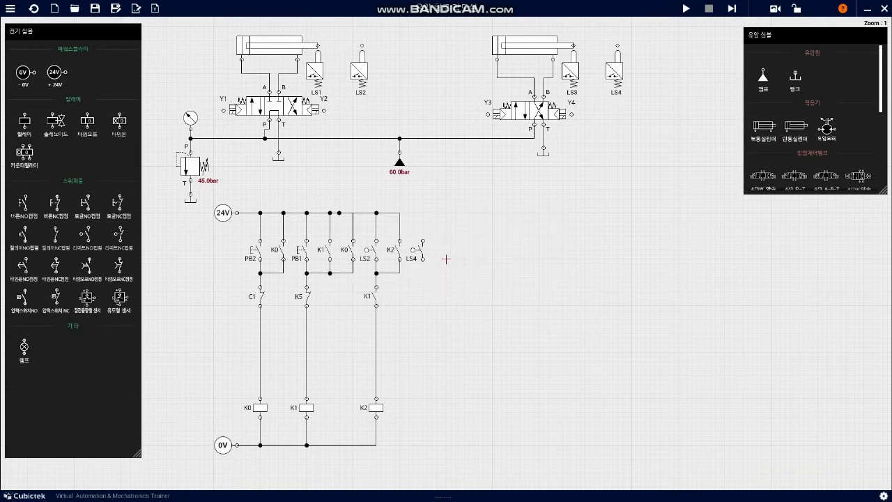
- Place a normally open relay contact named K2 and a relay coil named K3 below the LS4 contact
drag(25, 235, 421, 298)
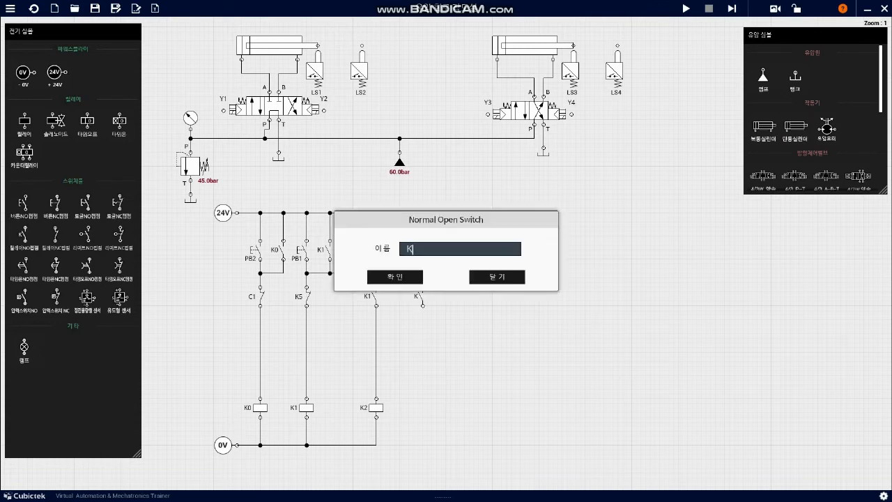
text(2)
click(394, 276)
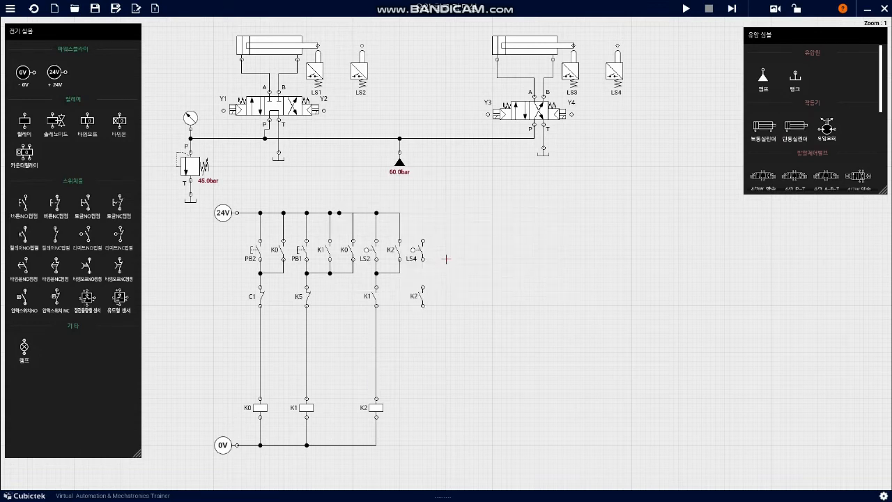
key(ctrl+v)
drag(385, 417, 423, 409)
double_click(423, 408)
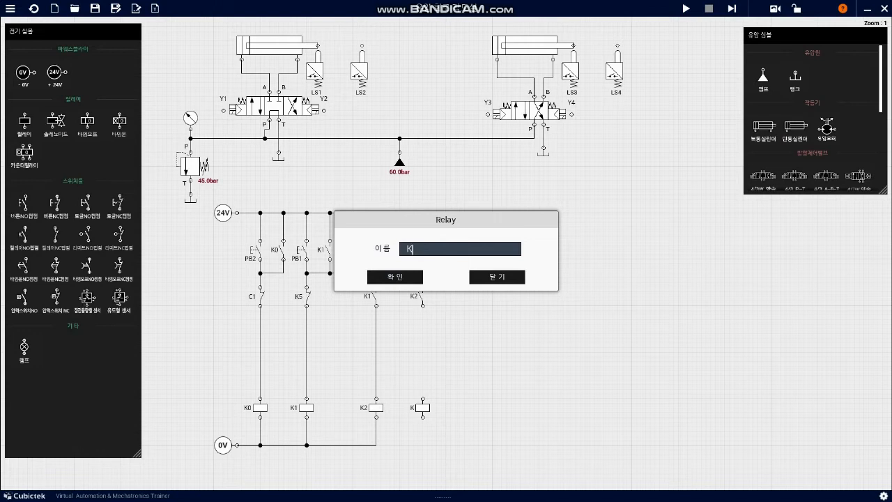
text(3)
click(394, 277)
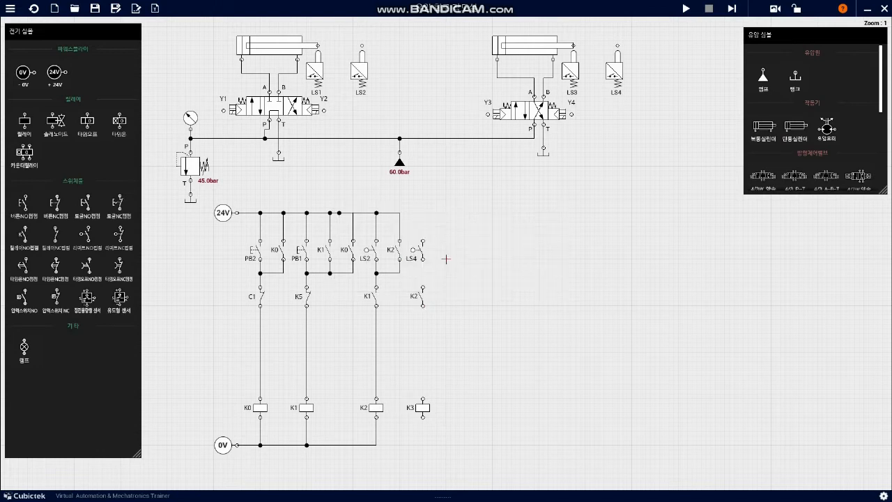
- Place a normally open relay contact to the right of LS4 and name it K3
key(ctrl+v)
click(446, 259)
text(3)
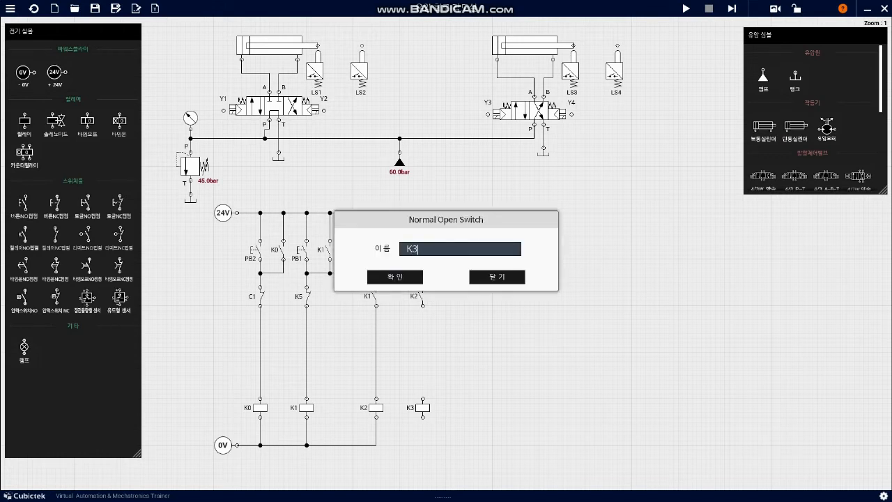
key(Return)
- Wire LS4 in parallel with the K3 contact from the 24V line, through contact K2 and coil K3 to the 0V line
click(422, 241)
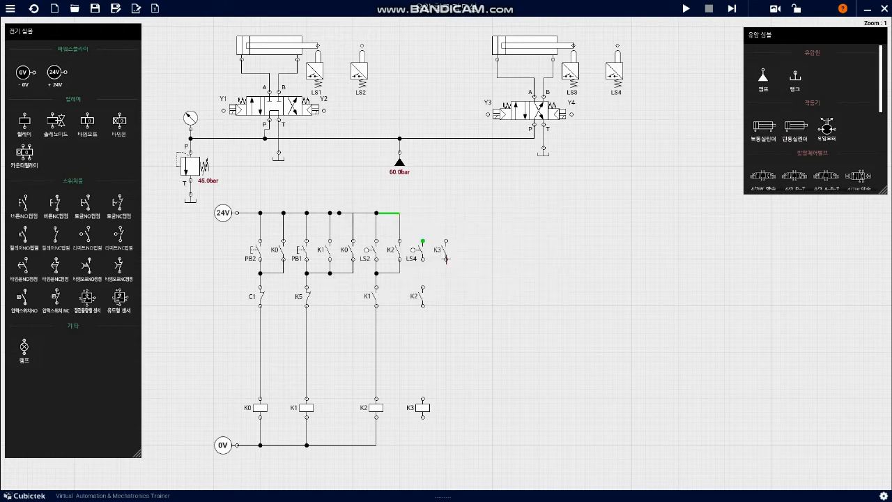
click(399, 213)
click(446, 242)
click(422, 213)
click(422, 260)
click(422, 287)
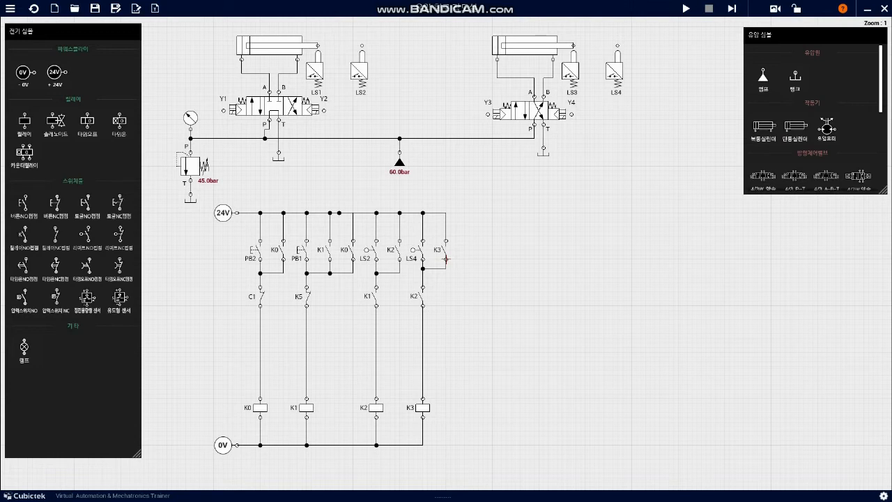
- Place a normally open limit switch contact to the right of the K3 holding contact and name it LS3
key(ctrl+v)
drag(427, 258, 468, 252)
double_click(467, 252)
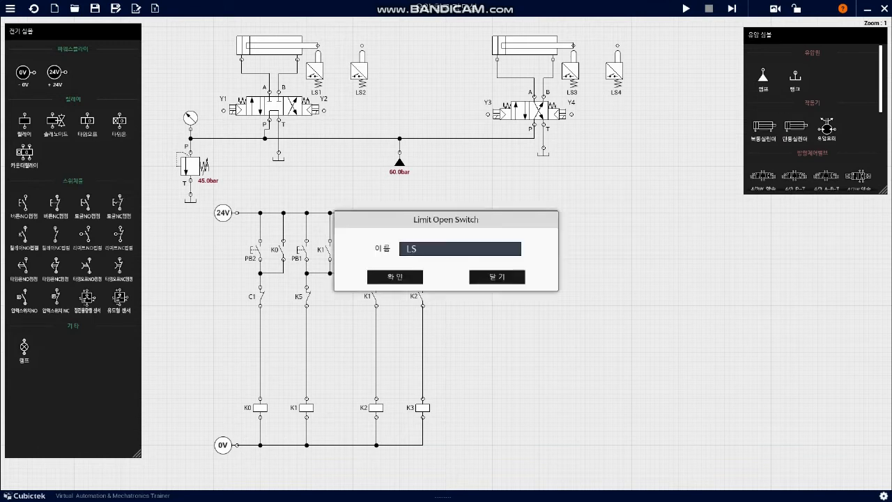
text(3)
click(394, 277)
- Place a normally open relay contact below LS3 and name it K3
key(ctrl+v)
drag(430, 305, 468, 296)
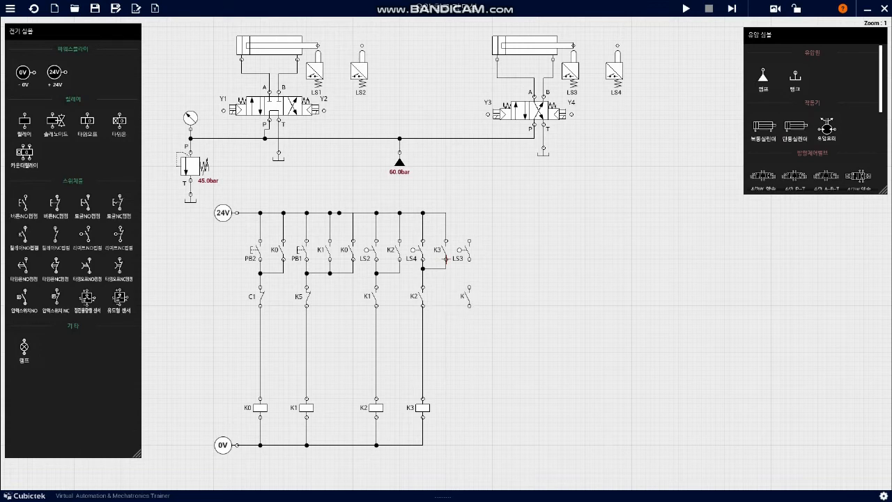
double_click(467, 297)
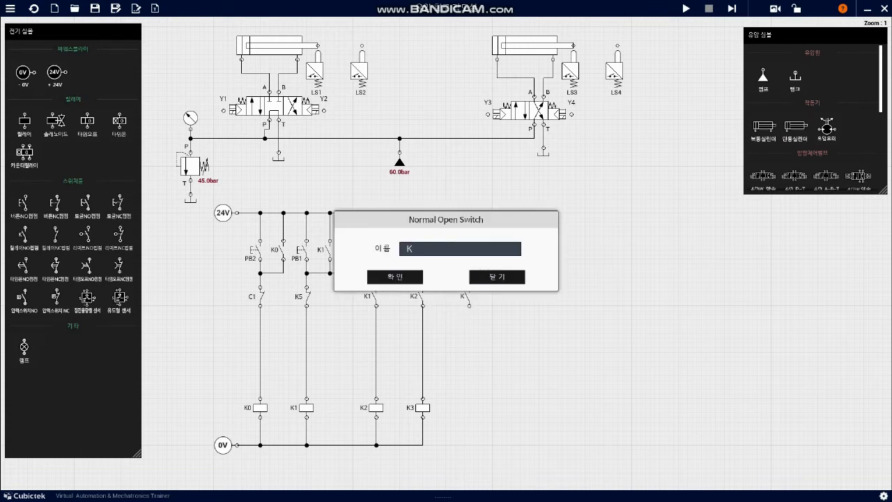
text(3)
key(Return)
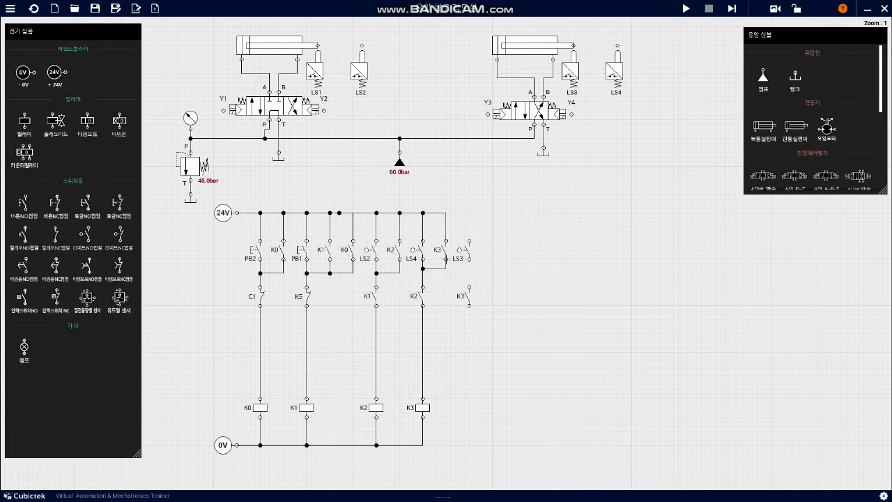
- Place a relay coil below the K3 contact of the LS3 branch and name it K4
key(ctrl+v)
drag(431, 417, 467, 408)
double_click(466, 407)
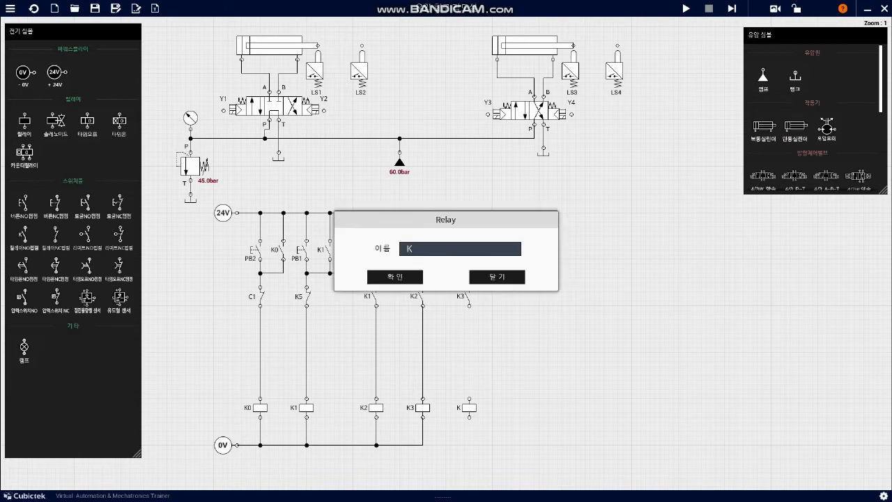
text(4)
click(395, 276)
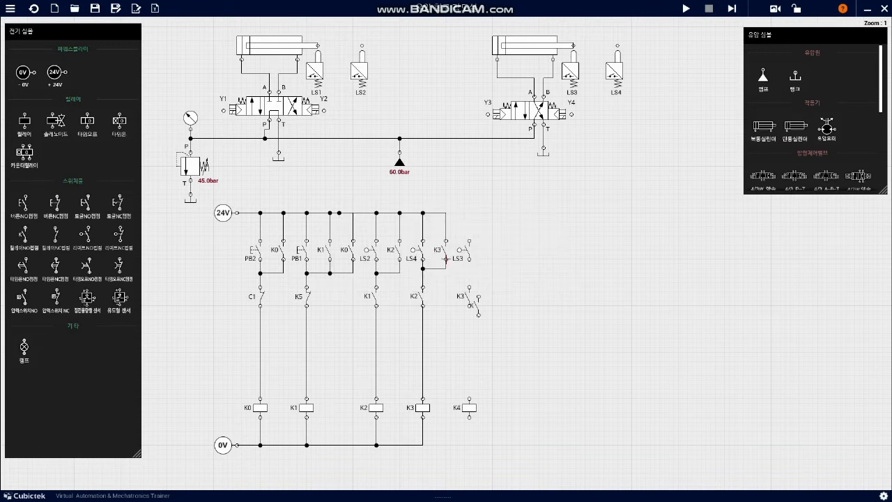
- Place a normally open relay contact to the right of LS3 and name it K4
key(ctrl+v)
drag(482, 290, 490, 249)
double_click(489, 248)
text(4)
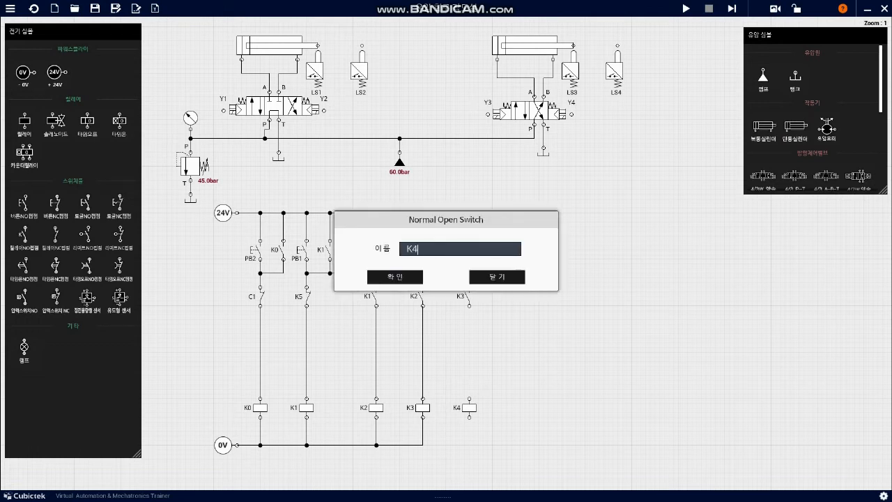
click(395, 276)
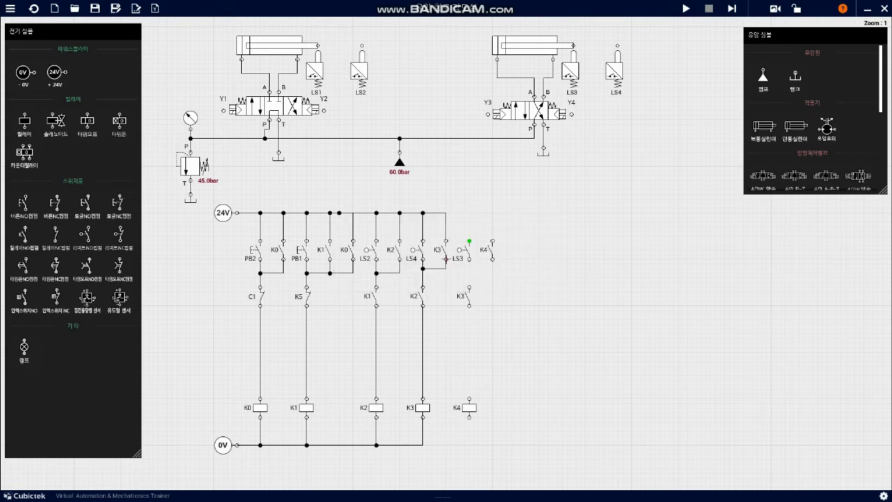
- Wire LS3 in parallel with the K4 contact from the 24V line, through contact K3 and coil K4 to the 0V line
drag(469, 242, 446, 213)
drag(493, 241, 469, 212)
drag(468, 259, 468, 398)
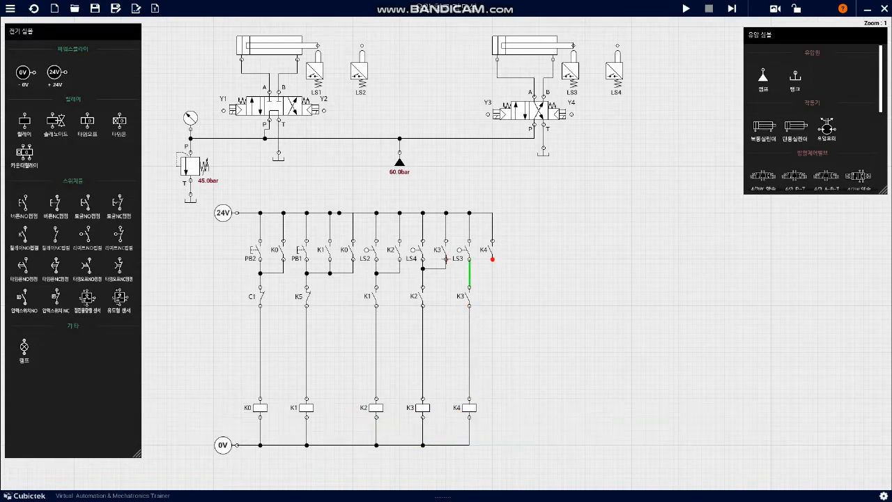
drag(493, 259, 469, 268)
- Place a normally open limit switch named LS1 to the right of contact K4, and a normally open relay contact named K4 below it
drag(477, 267, 514, 258)
double_click(511, 254)
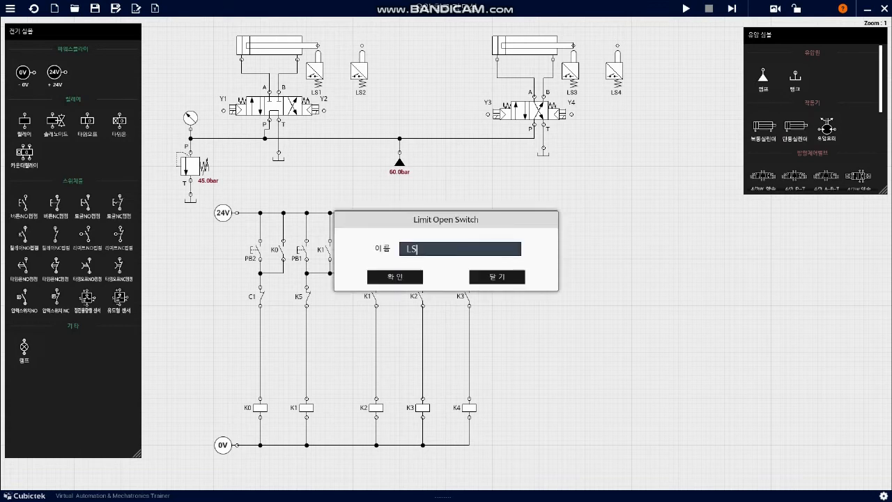
text(1)
key(Return)
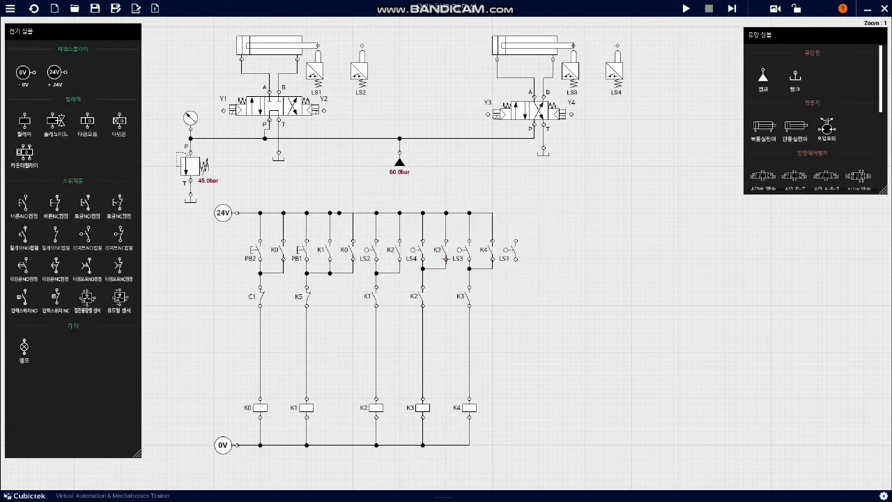
drag(465, 298, 513, 299)
text(4)
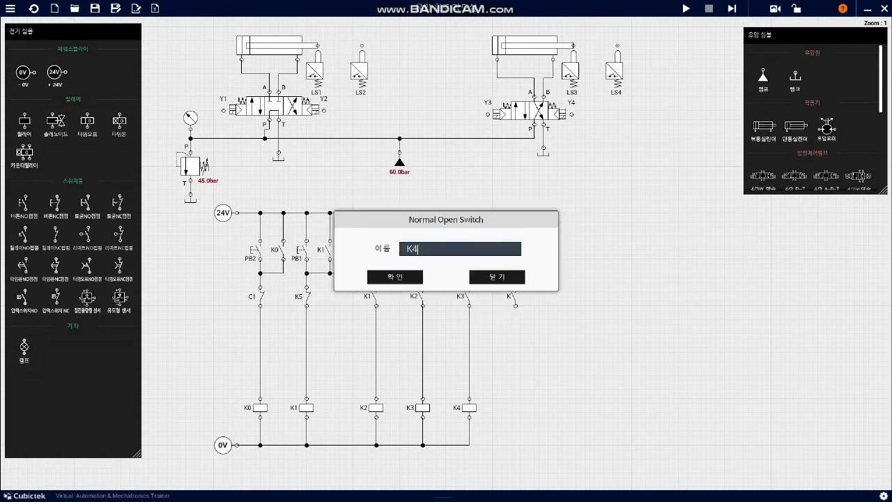
click(395, 277)
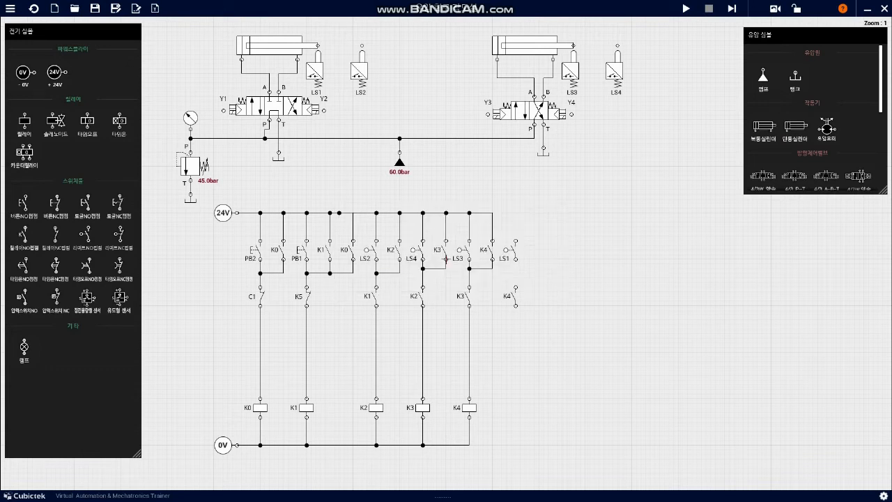
- Place a relay coil named K5 below the LS1 branch's K4 contact and wire the branch from the 24V line to the 0V line
drag(25, 121, 514, 408)
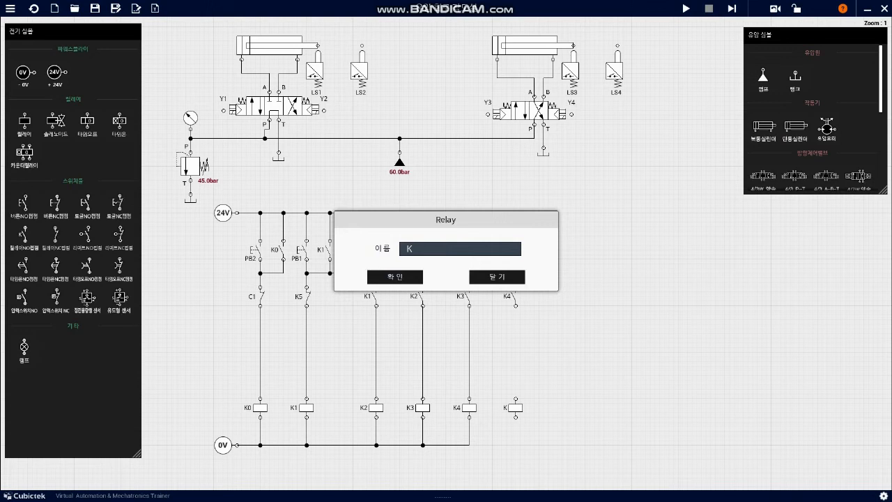
text(5)
key(Return)
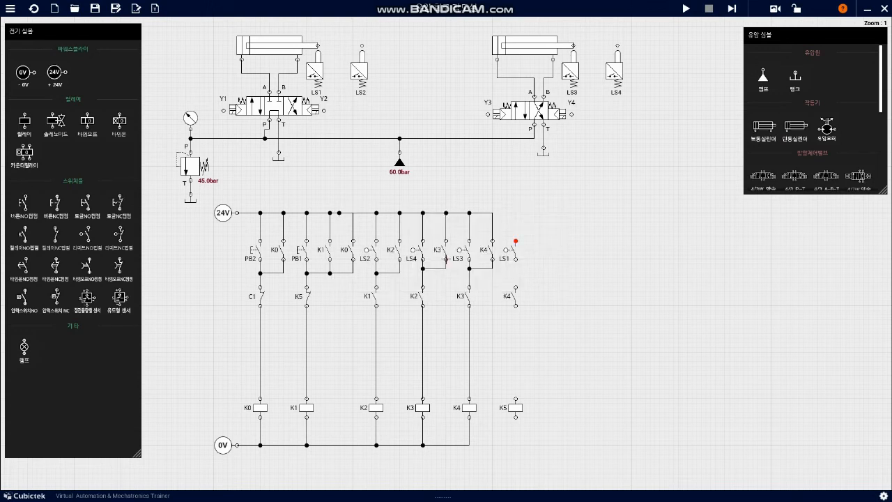
drag(516, 241, 478, 212)
mouse_move(516, 259)
mouse_down()
mouse_move(515, 399)
mouse_move(449, 444)
mouse_up()
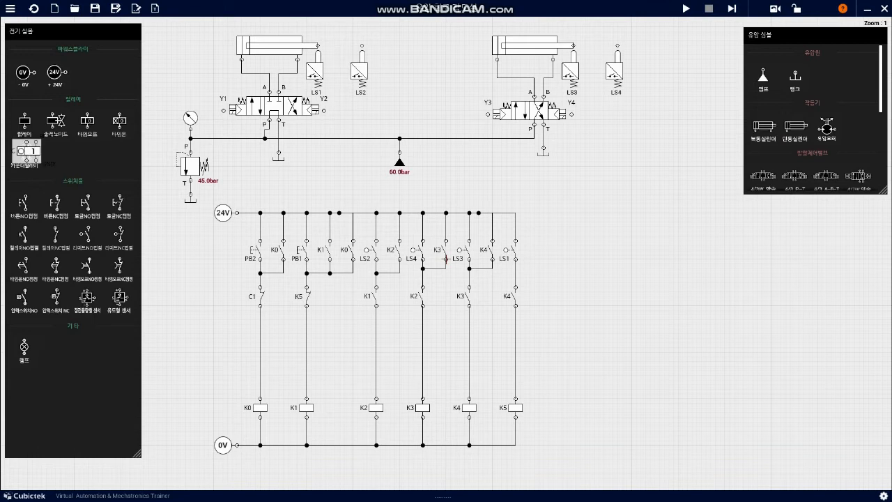
- Add a counter relay named C1 with a count of 3 to the right of coil K5, connected to the 0V line
drag(25, 151, 515, 445)
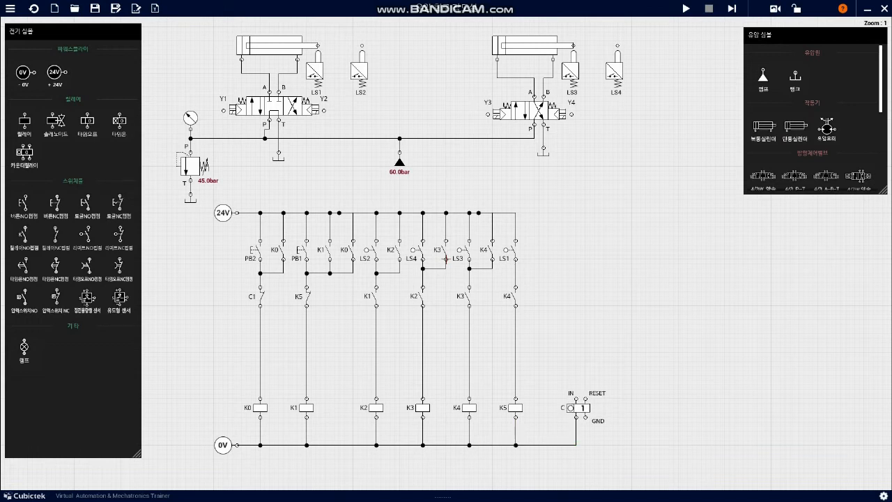
drag(586, 417, 557, 445)
double_click(579, 407)
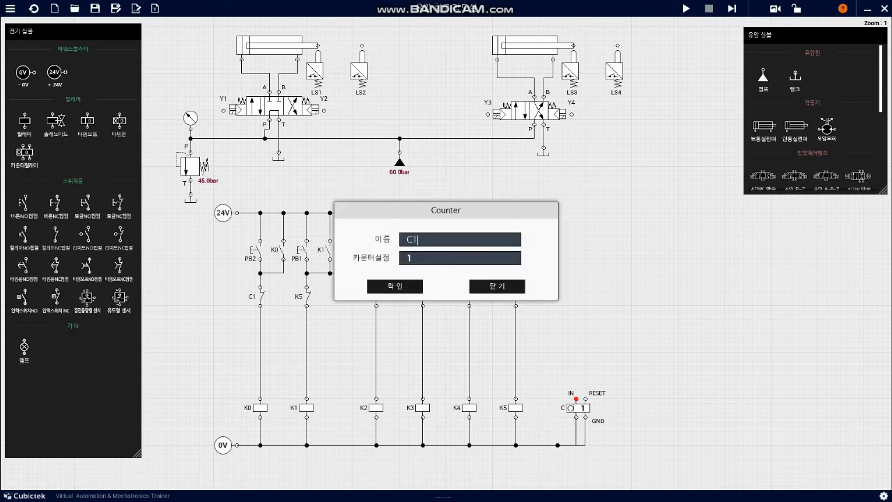
key(BackSpace)
text(3)
click(395, 286)
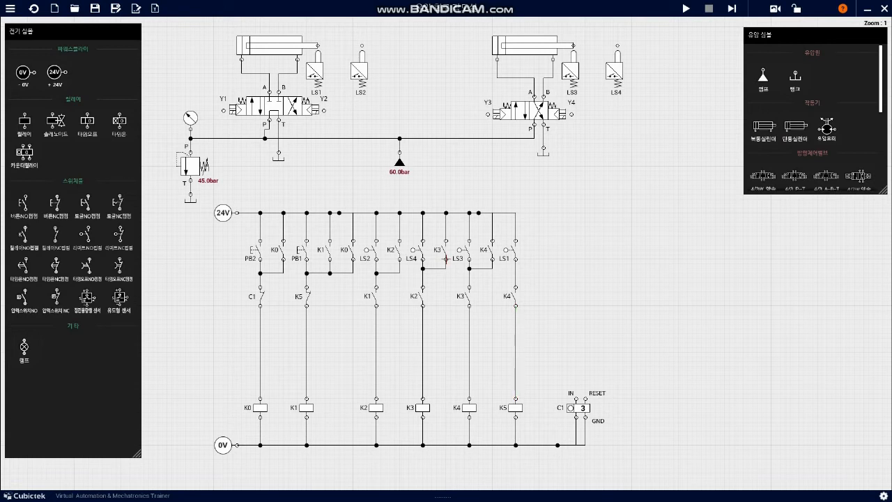
- Place a normally open relay contact named K5 and a normally closed relay contact named K0 side by side above counter C1
drag(25, 236, 568, 252)
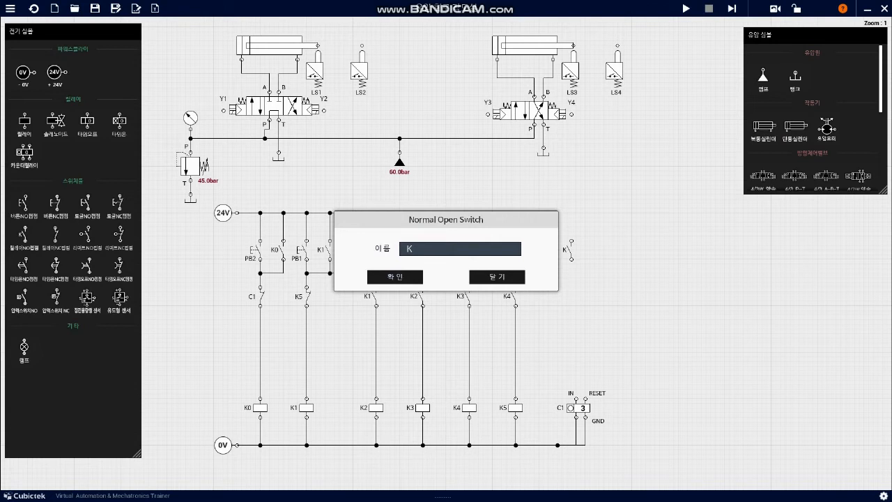
text(5)
key(Return)
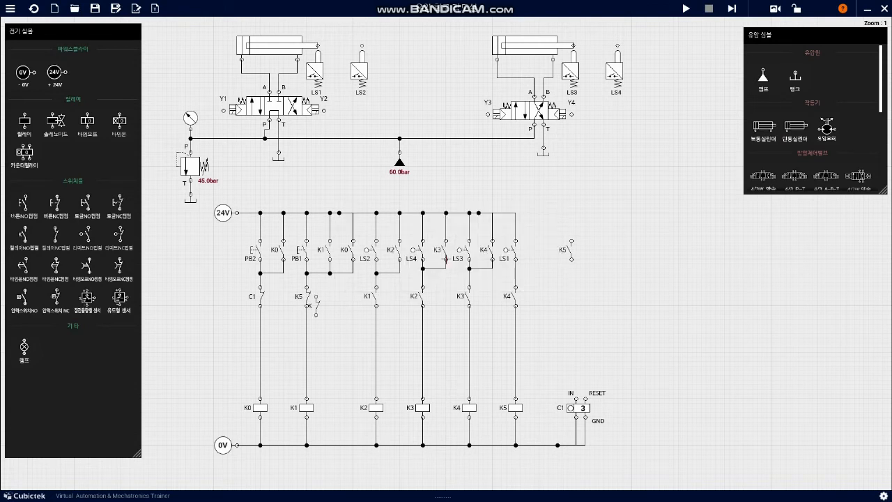
click(583, 250)
click(446, 259)
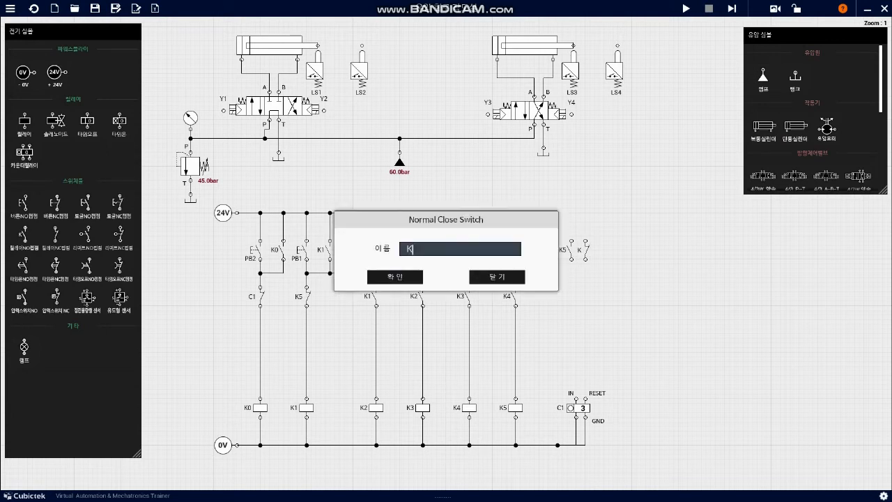
text(0)
click(395, 276)
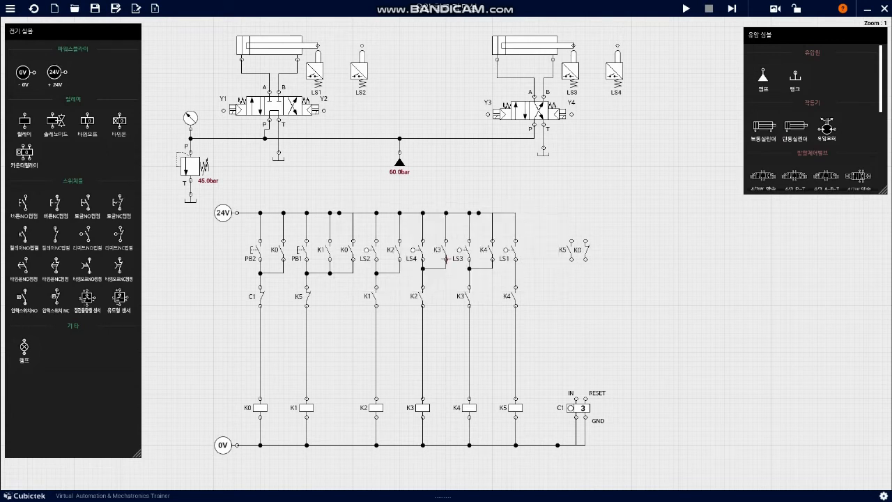
- Wire contact K5 from the 24V line to the IN terminal of counter C1, and contact K0 from 24V to its RESET terminal
drag(571, 259, 575, 398)
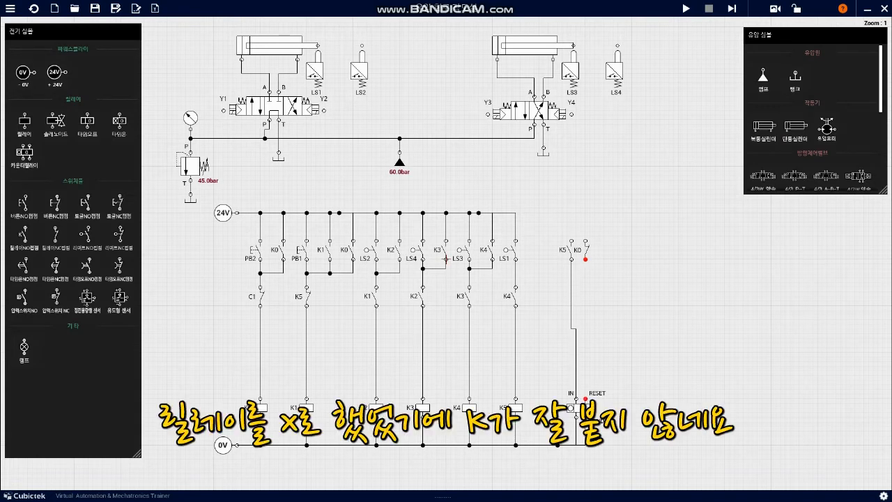
click(585, 398)
click(515, 212)
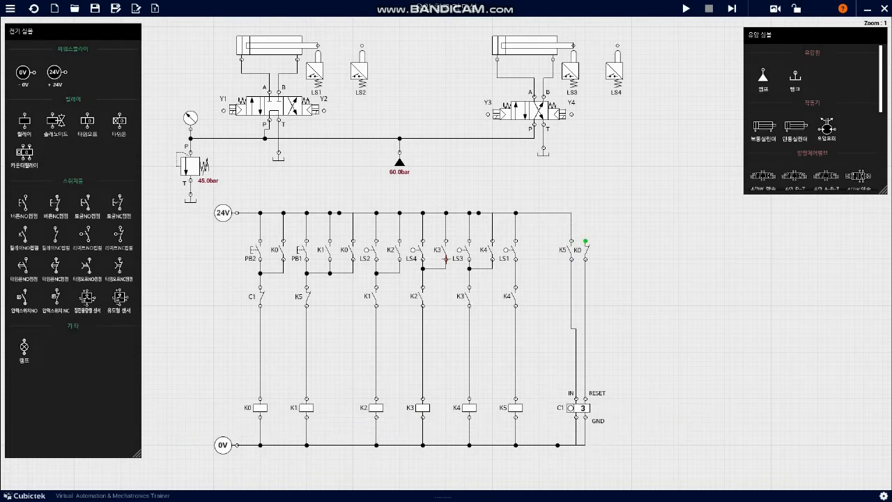
click(557, 212)
- Place four solenoids in an evenly spaced row to the right of counter C1
drag(56, 122, 771, 408)
key(ctrl+v)
key(ctrl+v)
key(ctrl+v)
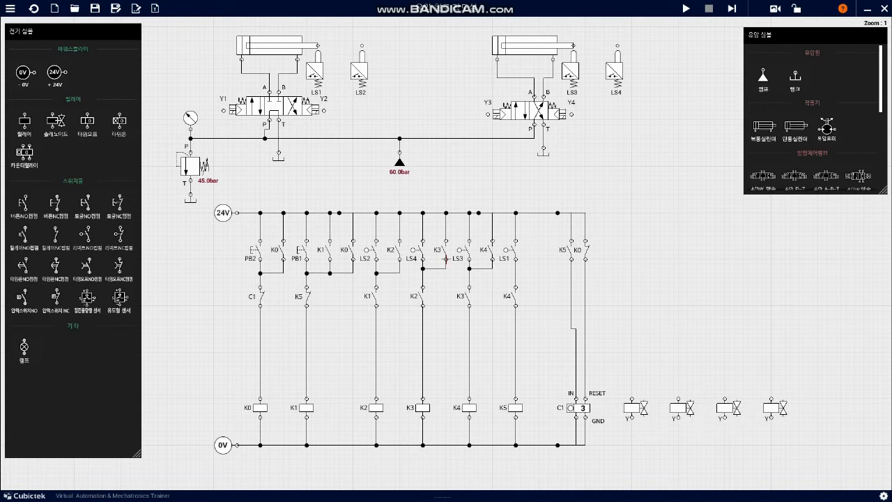
- Name the four solenoids Y1, Y2, Y3 and Y4 from left to right
double_click(632, 408)
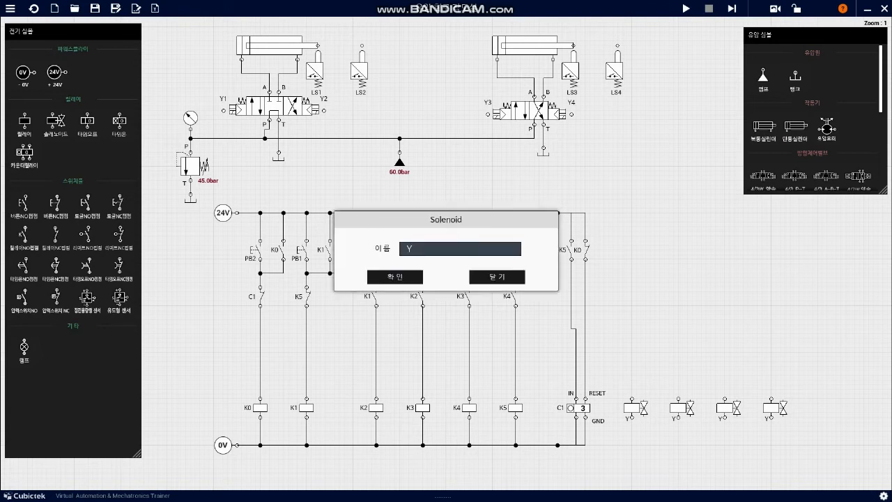
text(1)
click(395, 277)
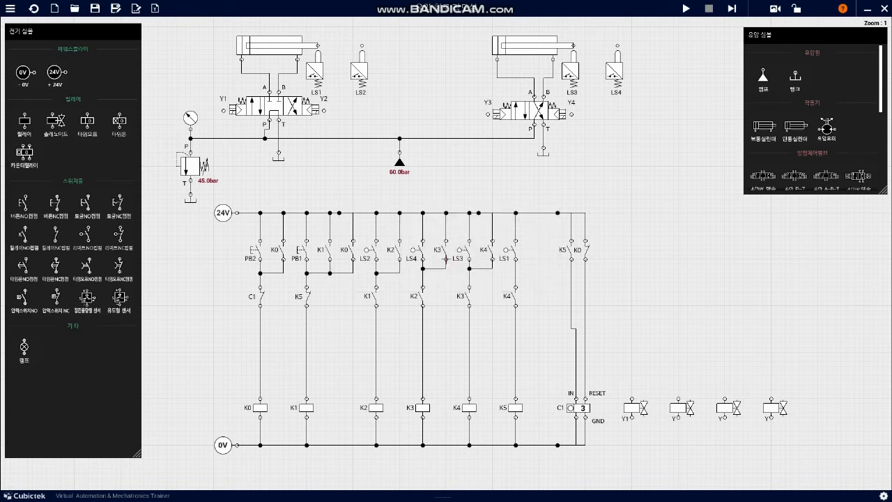
double_click(678, 407)
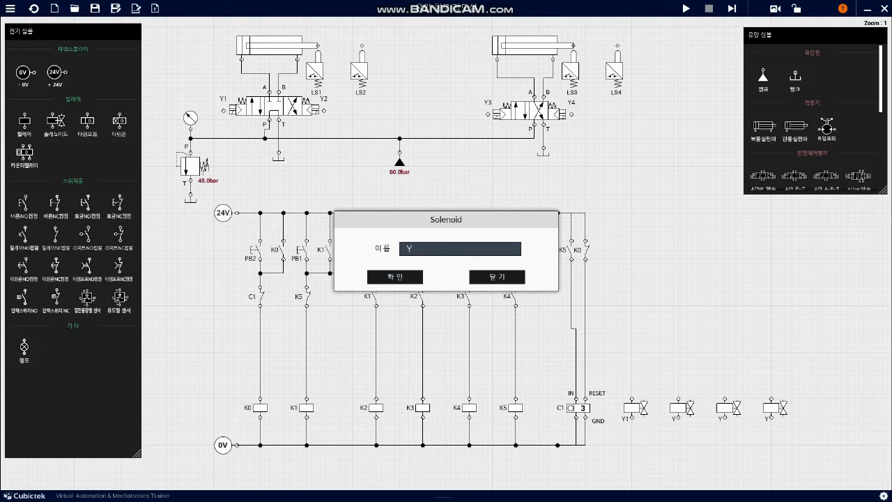
text(2)
click(395, 276)
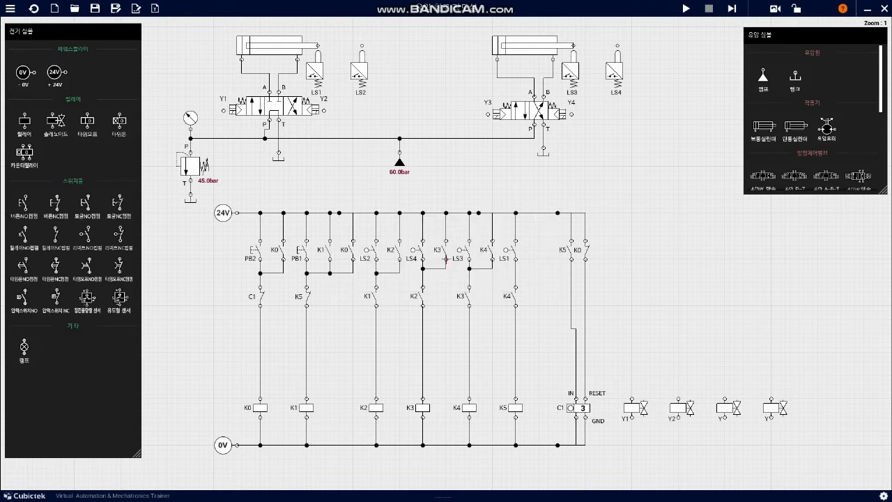
double_click(724, 409)
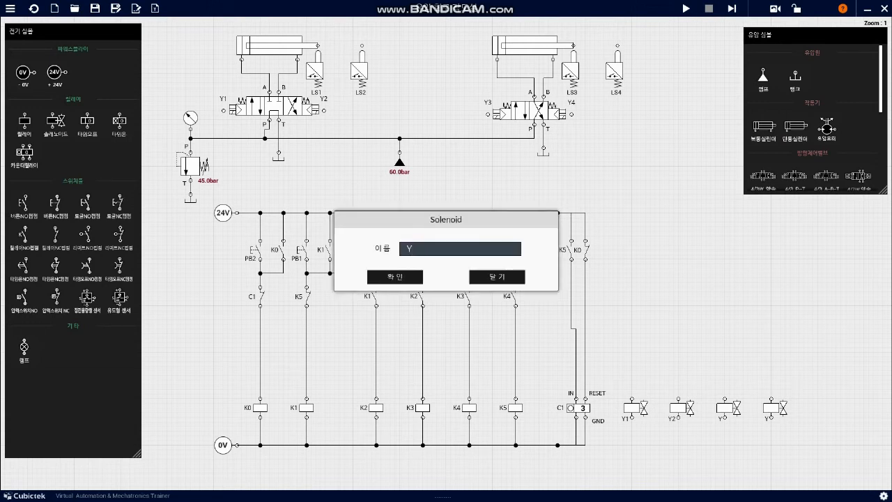
text(3)
key(Return)
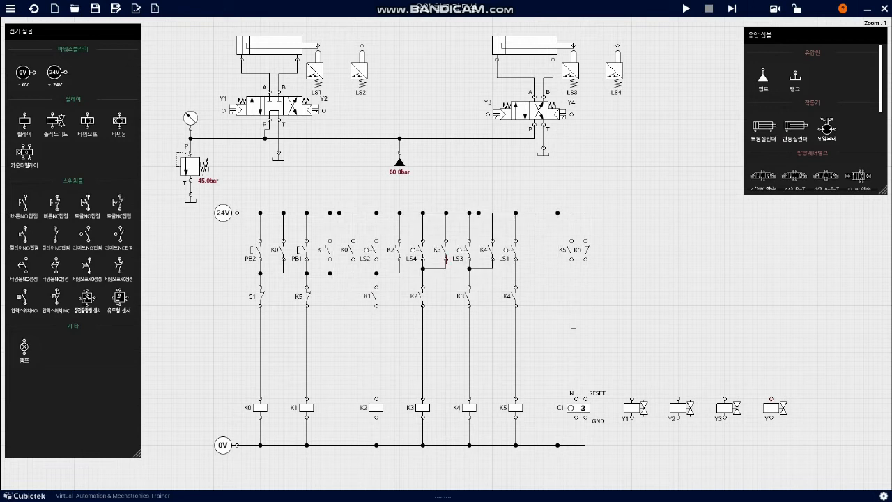
double_click(770, 409)
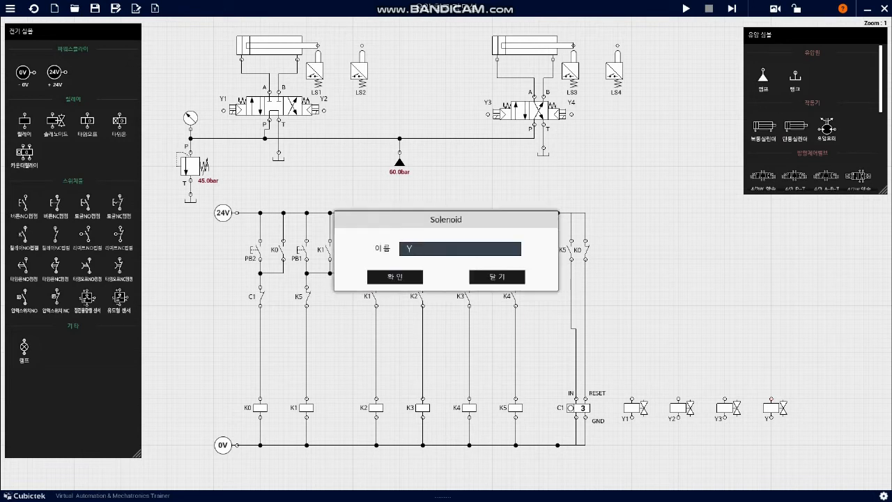
text(4)
key(Return)
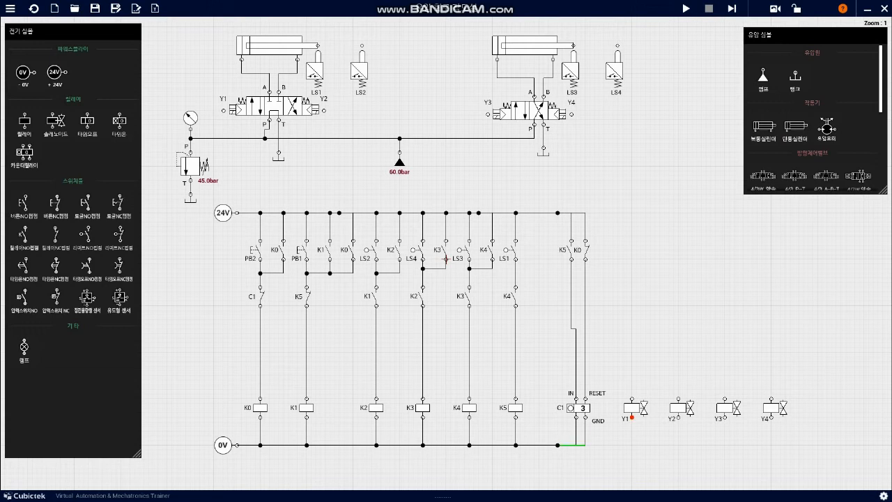
- Wire the lower terminals of solenoids Y1 to Y4 to the 0V line
drag(631, 417, 585, 445)
drag(678, 417, 613, 445)
drag(724, 417, 678, 444)
drag(771, 417, 710, 445)
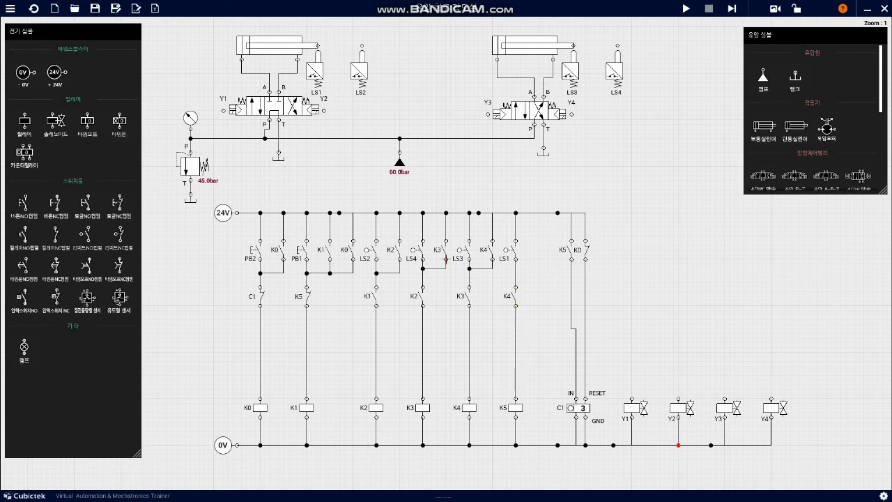
- Place a normally open relay contact above solenoid Y1 and name it K1
drag(376, 306, 629, 252)
double_click(629, 252)
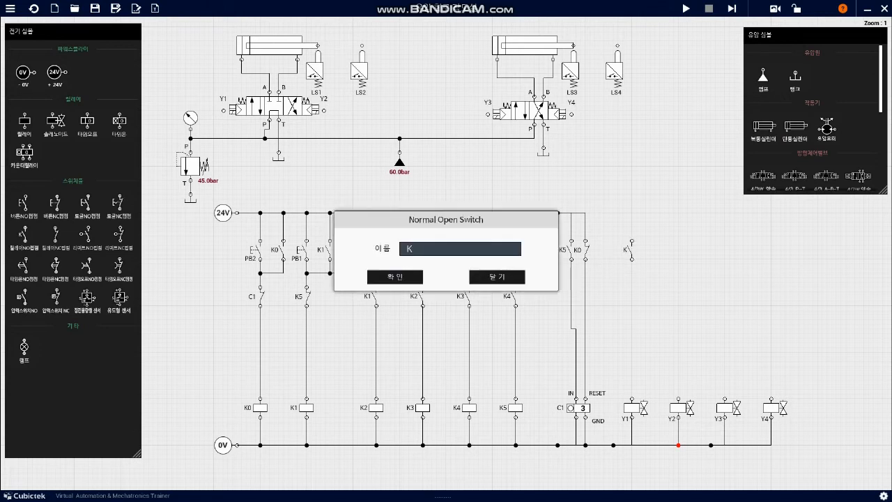
click(395, 277)
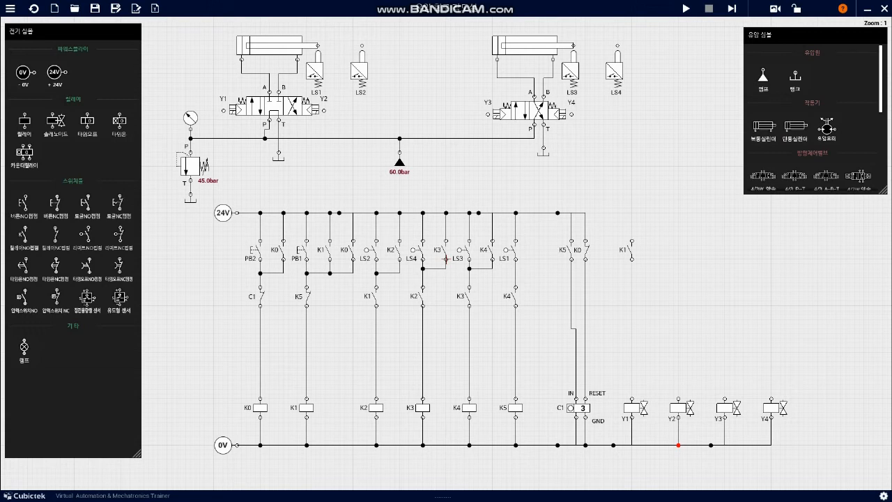
- Place a normally open relay contact above solenoid Y3 and name it K2
key(ctrl+v)
drag(635, 261, 723, 252)
double_click(723, 251)
text(2)
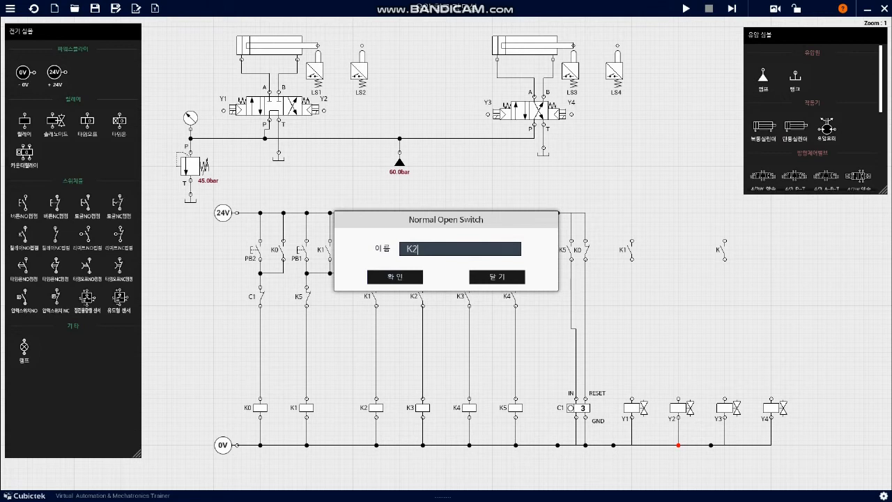
click(395, 277)
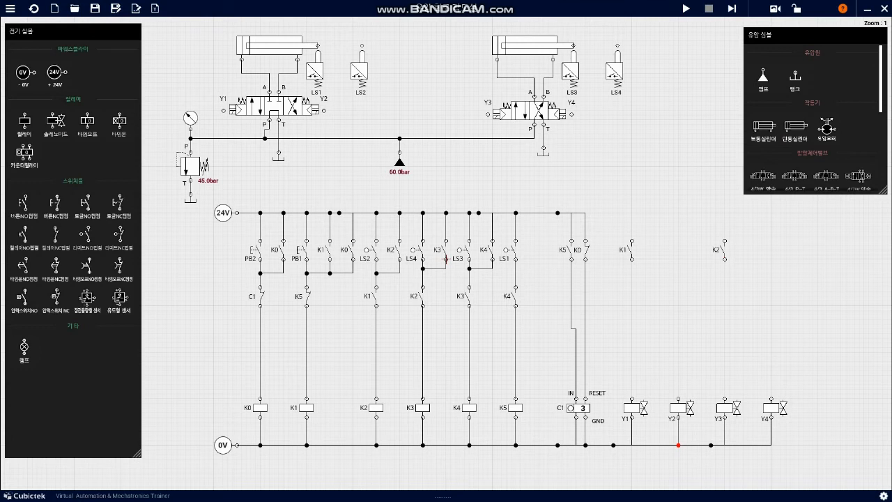
- Place a normally open relay contact above solenoid Y4 and name it K3
key(ctrl+v)
drag(729, 259, 769, 251)
double_click(769, 251)
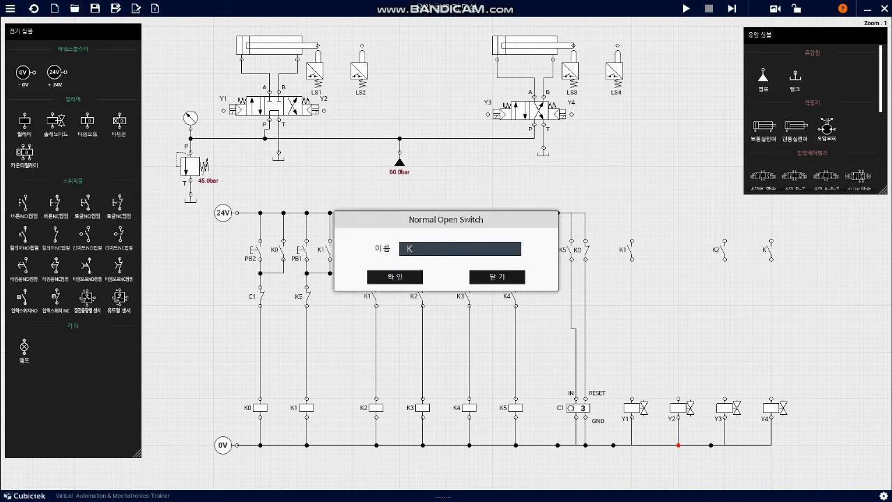
text(3)
key(Return)
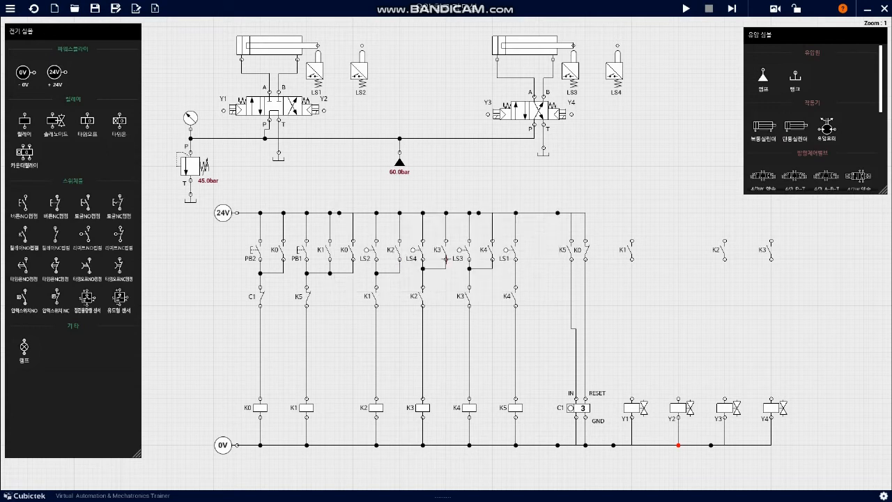
- Place a normally closed relay contact below contact K2 in the Y3 branch and name it K3
key(ctrl+v)
drag(317, 306, 725, 297)
double_click(725, 297)
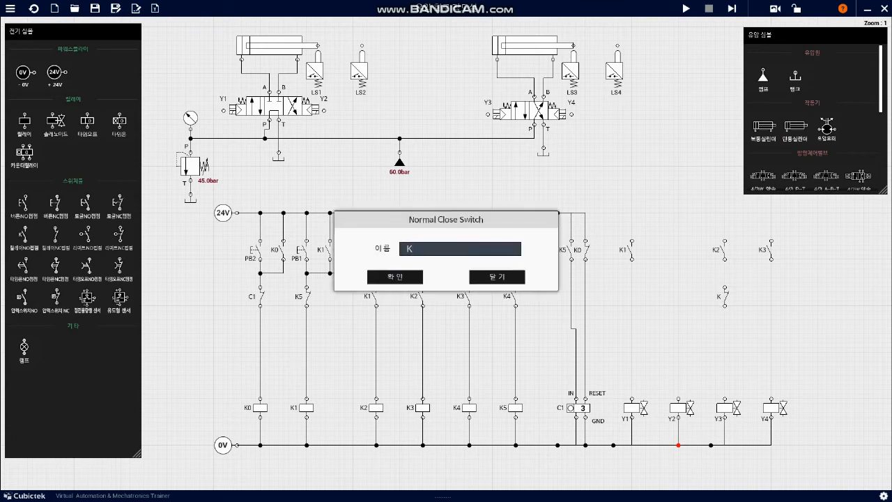
text(3)
key(Return)
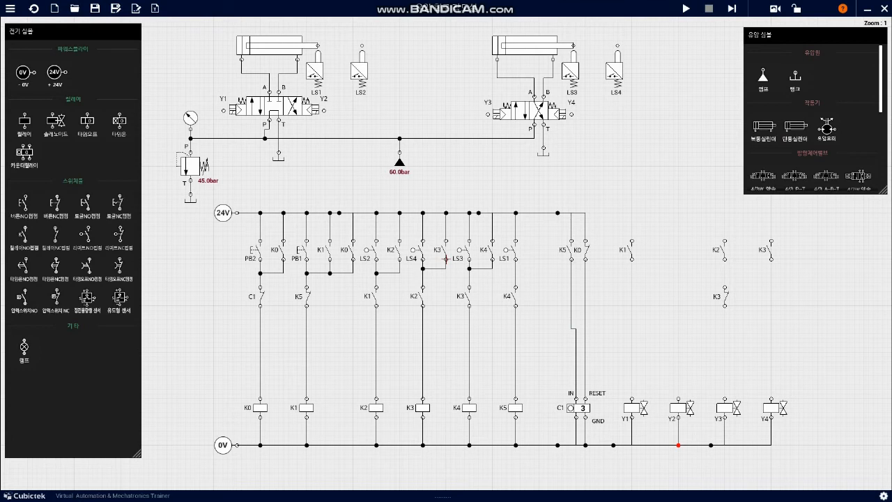
- Place a normally open relay contact above solenoid Y2 and a normally closed one below K1 in the Y1 branch, naming both K4
key(ctrl+v)
drag(732, 306, 632, 296)
drag(729, 259, 678, 252)
double_click(677, 253)
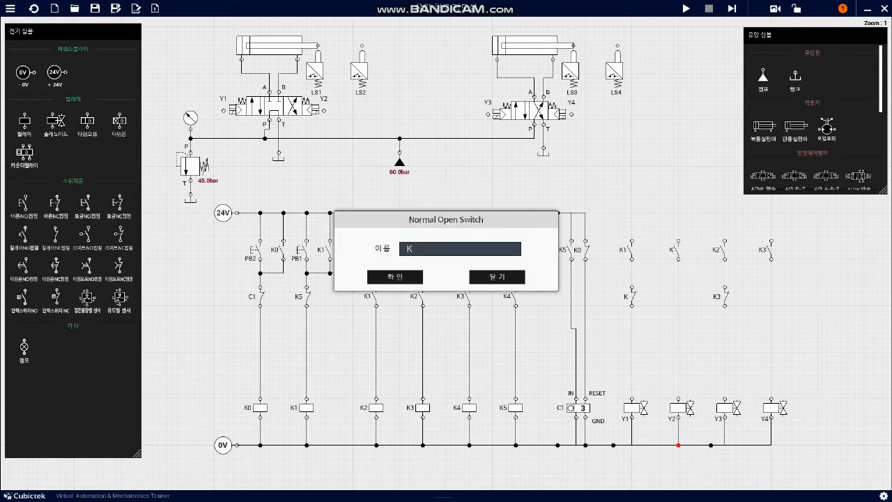
text(4)
key(Return)
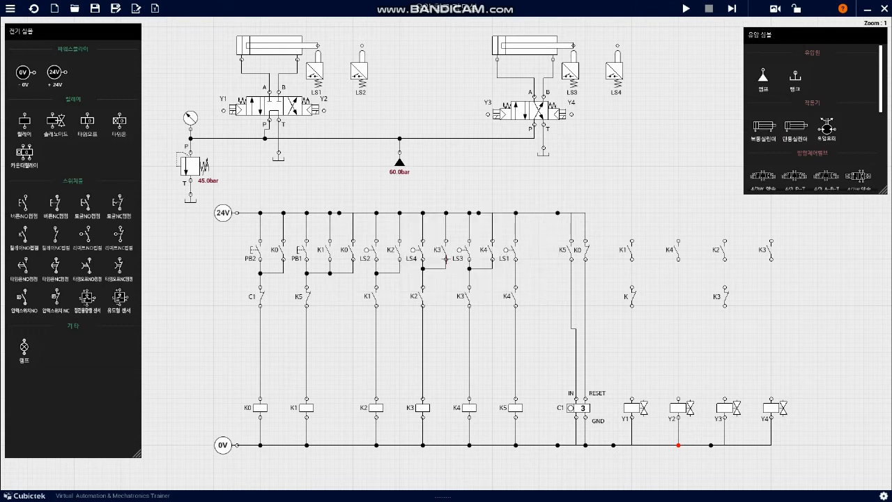
double_click(631, 297)
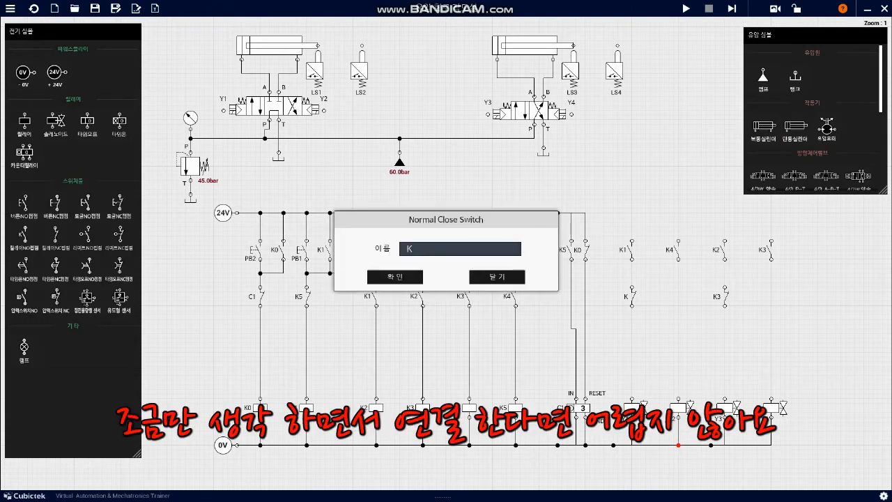
text(4)
key(Return)
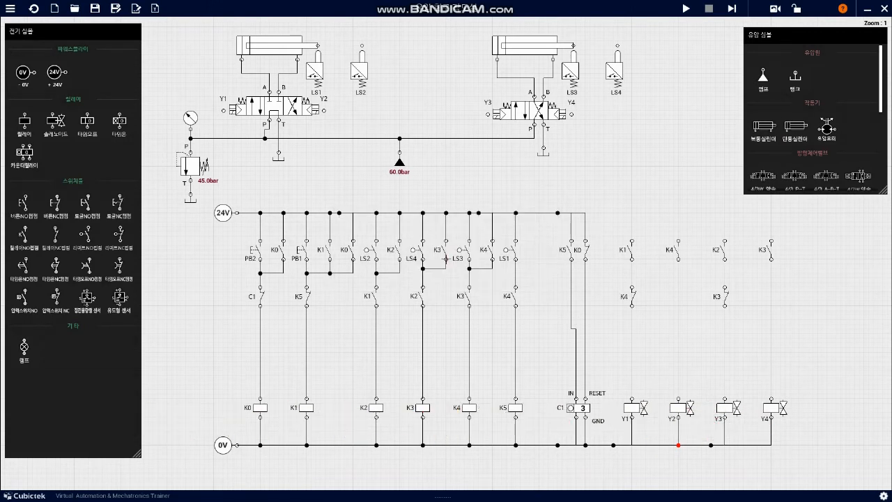
- Wire the Y1 branch from the 24V rail through contacts K1 and K4 to solenoid Y1
click(585, 212)
click(632, 259)
click(632, 287)
click(632, 305)
click(632, 400)
- Extend the 24V rail to the top contacts of the Y2, Y3 and Y4 branches
click(678, 240)
click(610, 212)
click(664, 213)
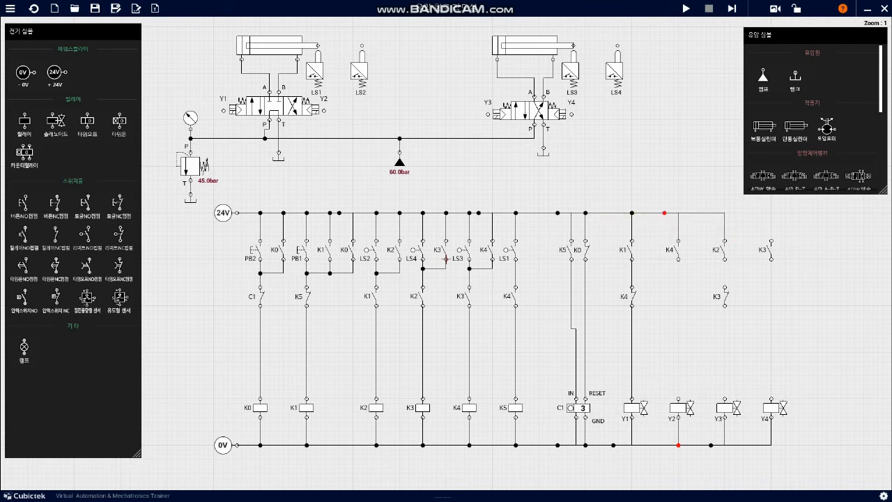
click(710, 213)
- Wire contact K4 to Y2, contacts K2 and K3 in series to Y3, and contact K3 to Y4
click(724, 259)
click(725, 286)
click(678, 397)
click(725, 400)
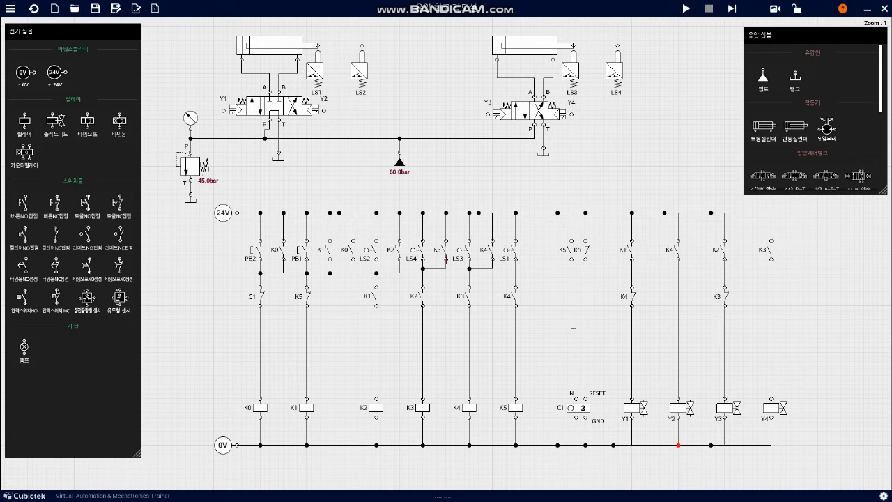
click(770, 399)
- Simulate the completed circuit, actuate push button PB2, and stop the run
click(685, 9)
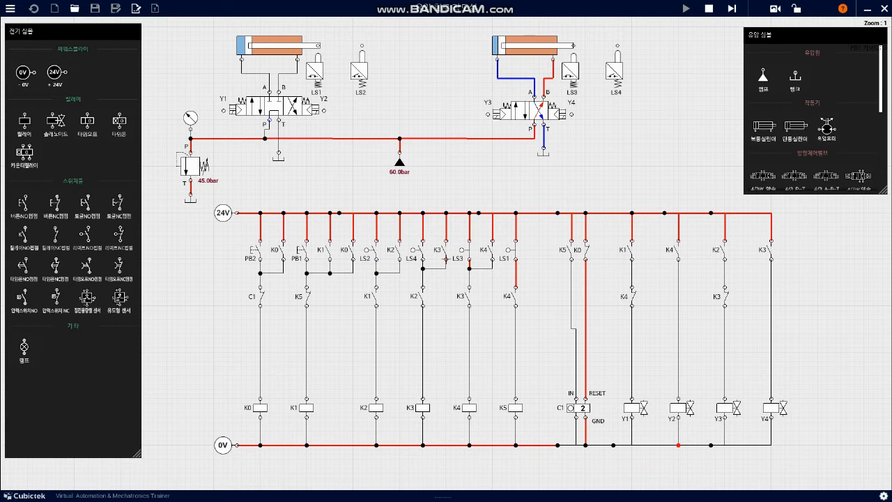
click(256, 250)
click(708, 9)
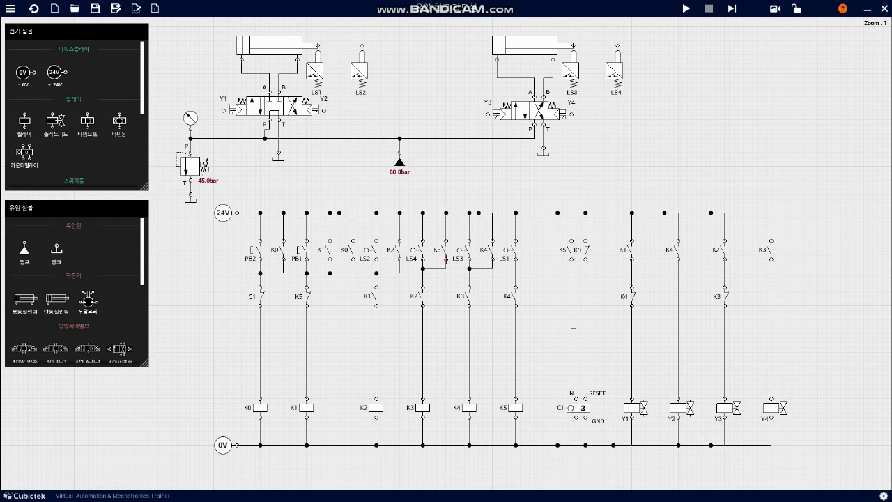
- Place an on-delay timer relay beside coil K2, name it T1 and set its time to 3
drag(120, 123, 398, 408)
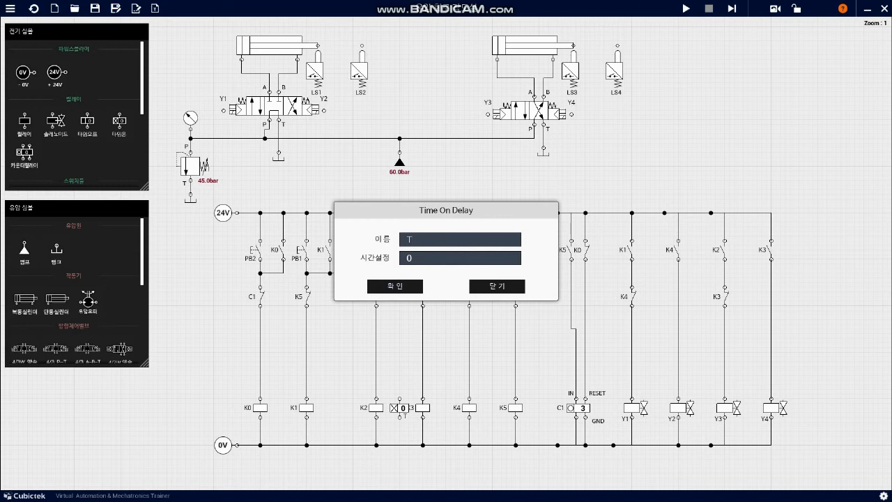
text(1)
key(BackSpace)
text(3)
key(Tab)
key(Return)
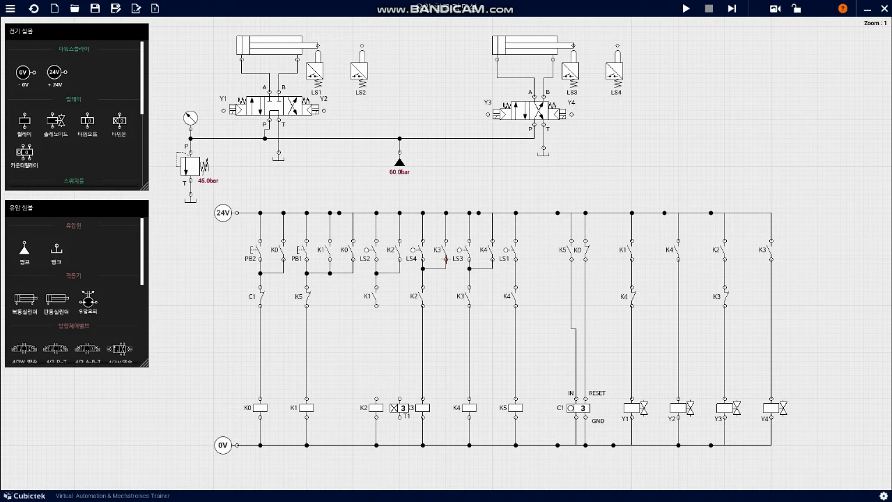
- Place a normally open on-delay contact T1 above coil K2 and wire it and the timer into the K2 branch
scroll(76, 112, down, 5)
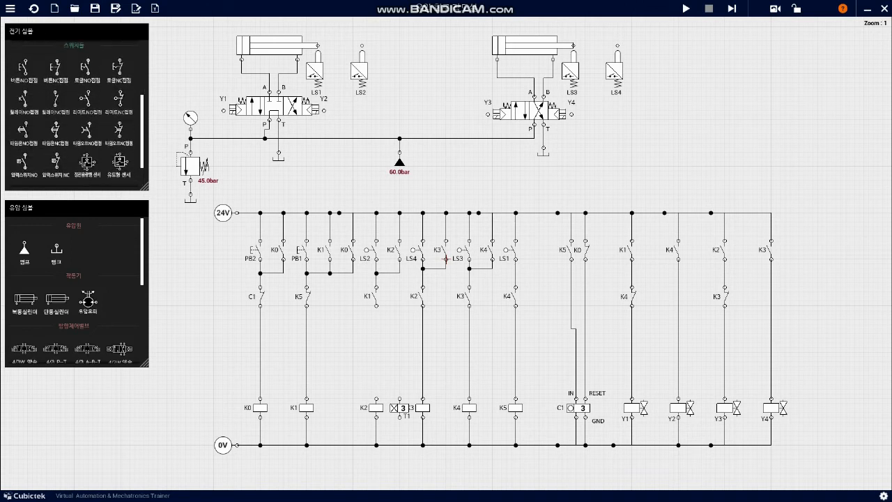
drag(24, 131, 375, 354)
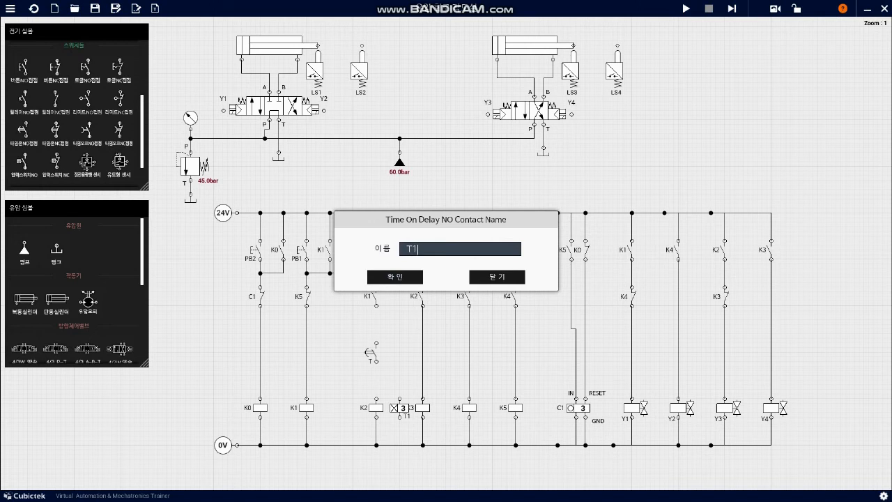
click(395, 277)
mouse_move(376, 305)
mouse_down()
mouse_move(376, 399)
mouse_move(376, 324)
mouse_up()
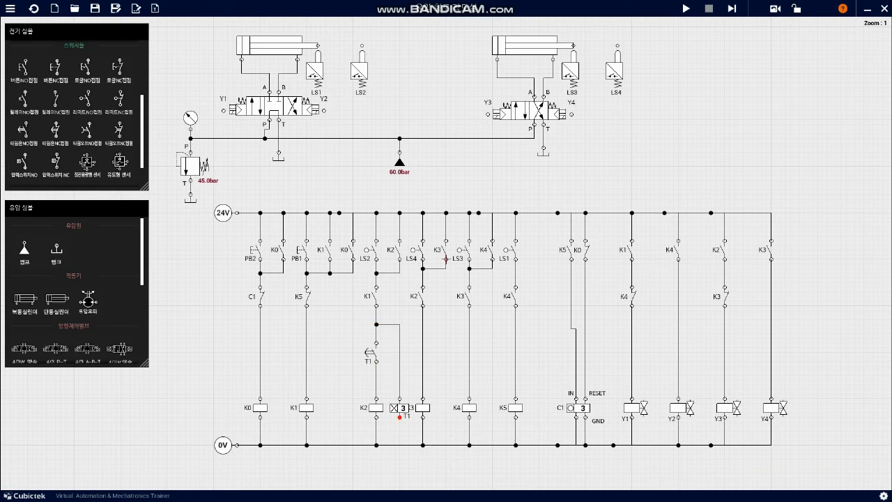
drag(399, 417, 399, 445)
- Simulate the circuit with the T1 delay by actuating push button PB1, and stop the run
click(685, 9)
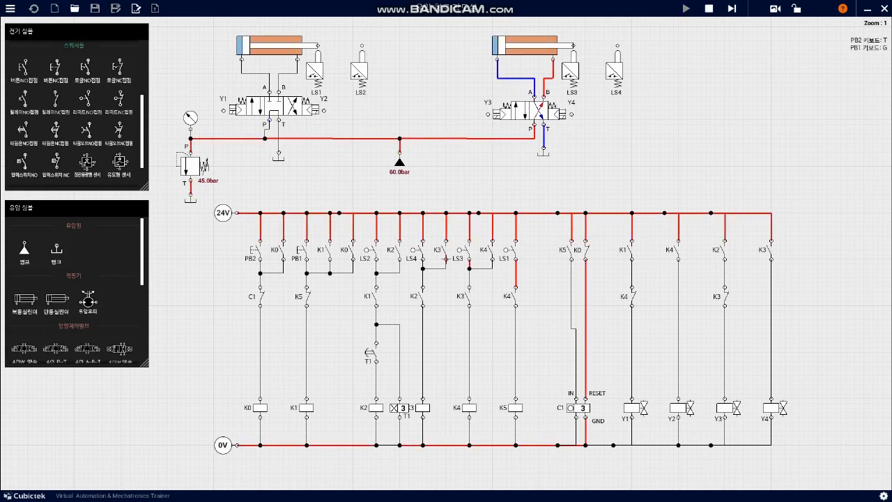
key(g)
click(708, 8)
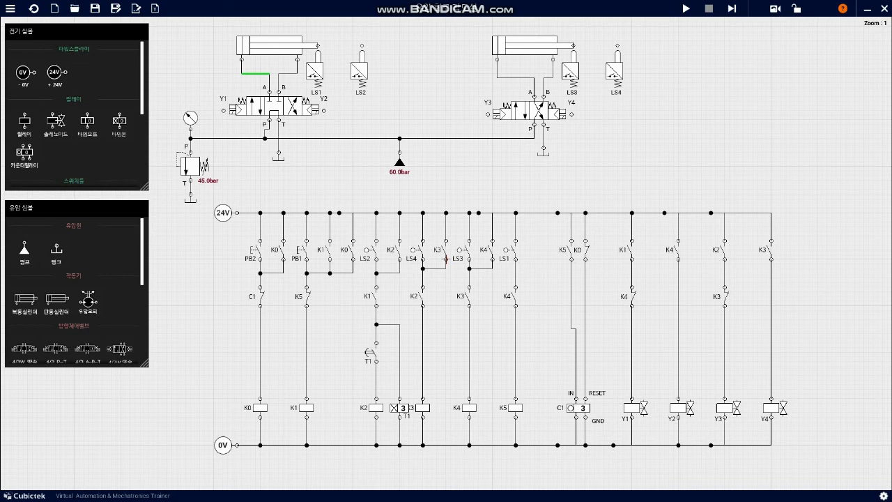
- Replace the first cylinder's line to valve port A with one that also branches to a rotated two-way flow control valve
key(Delete)
scroll(77, 293, down, 5)
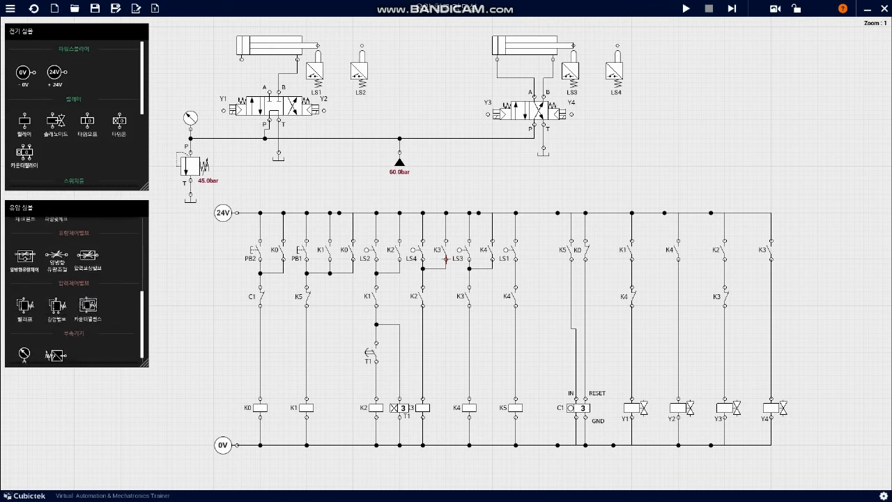
scroll(77, 293, down, 1)
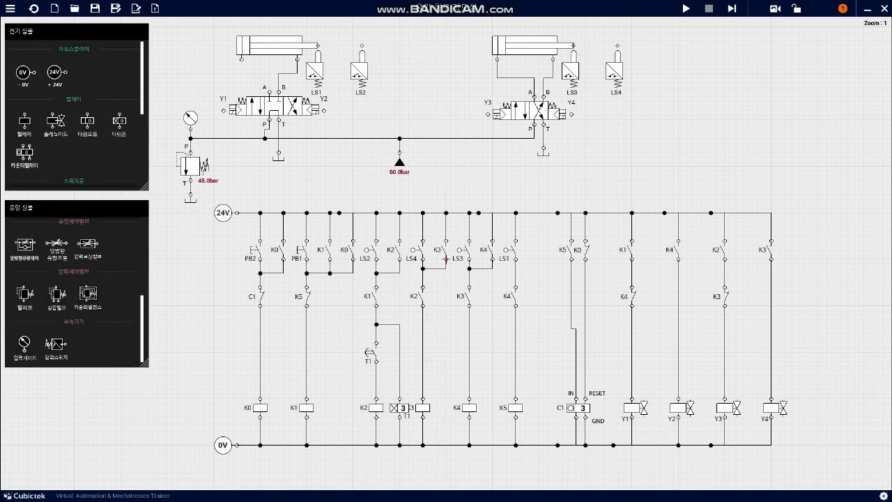
drag(57, 245, 195, 78)
key(r)
key(r)
key(r)
drag(269, 91, 241, 78)
- Place a tank below port B of the flow control valve and connect the two
scroll(77, 112, down, 3)
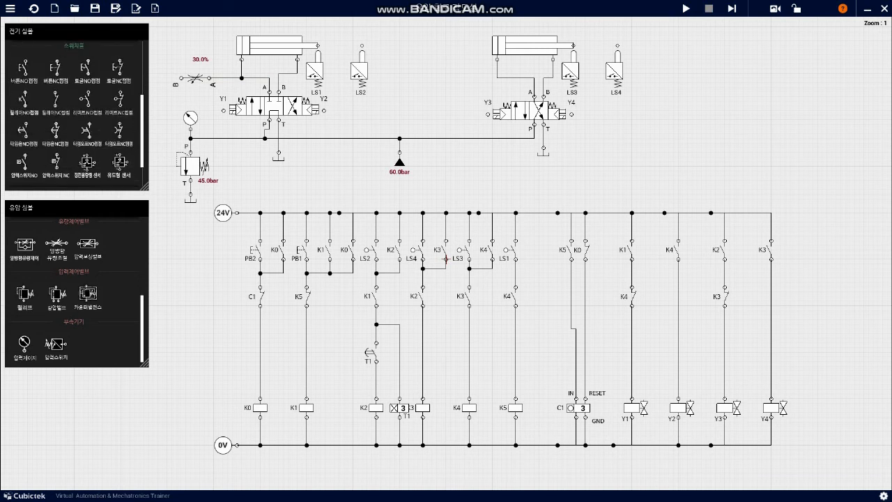
scroll(77, 112, up, 2)
scroll(77, 112, down, 2)
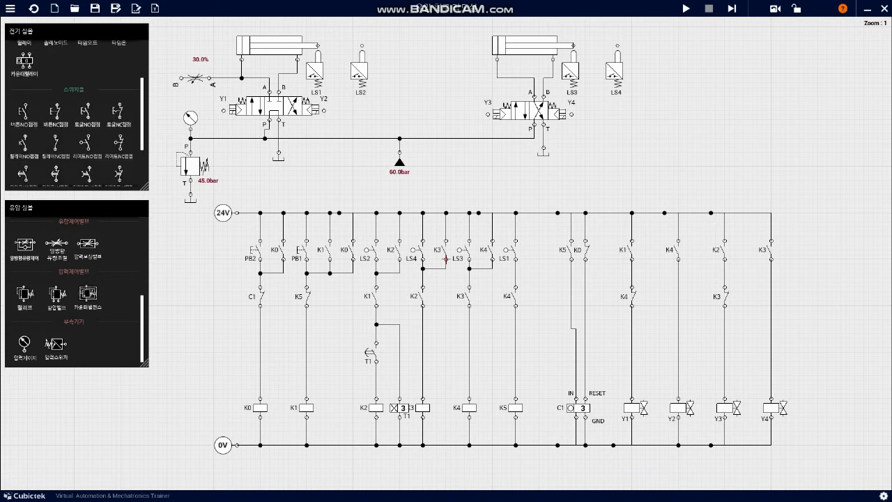
scroll(77, 293, up, 4)
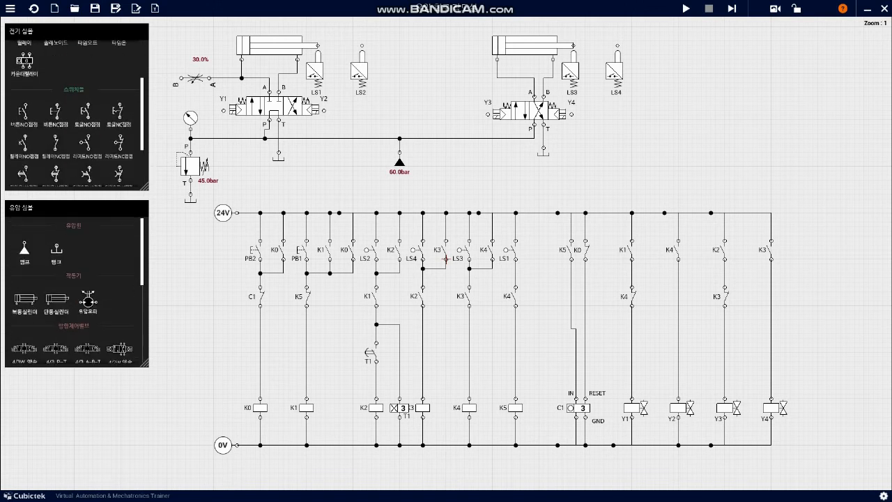
drag(56, 248, 179, 102)
click(182, 97)
- Simulate the bleed-off flow control on the first cylinder by actuating PB1, and stop the run
click(686, 8)
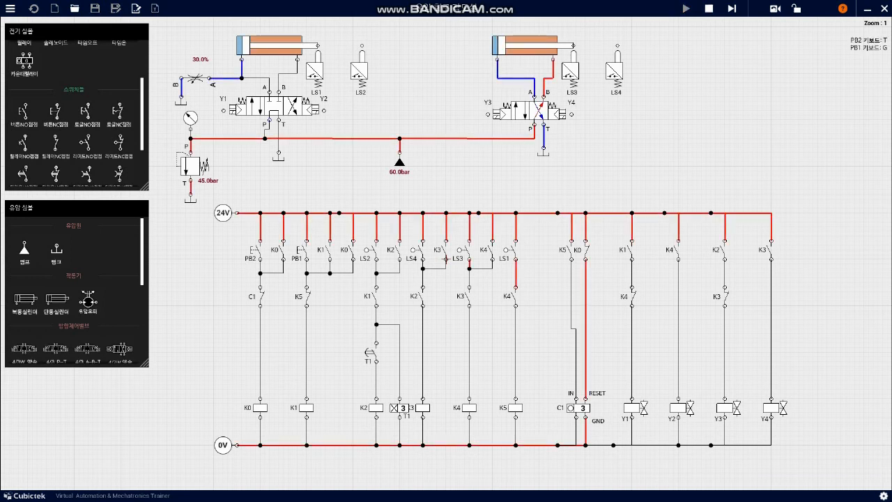
key(g)
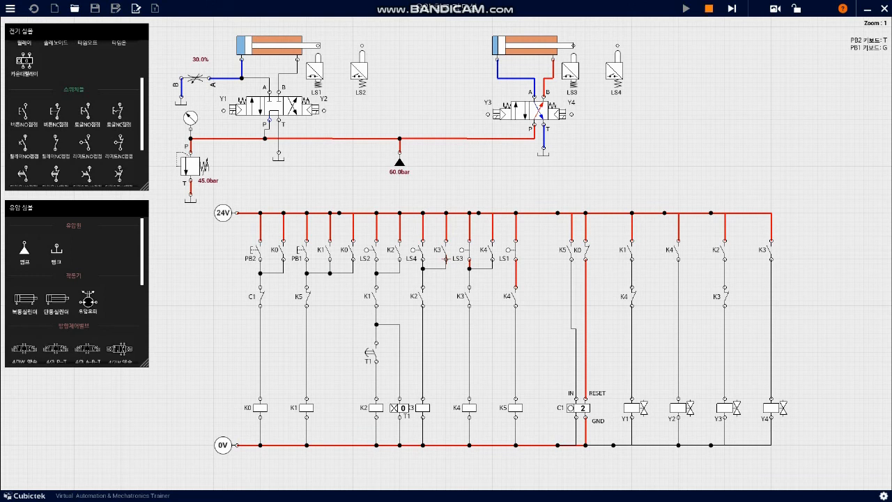
click(708, 8)
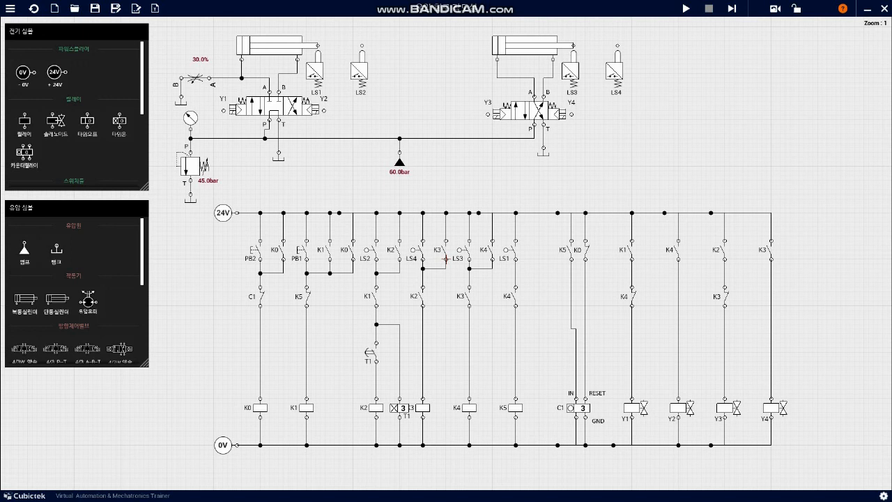
- Place a pressure-compensated flow control valve beside the second cylinder's port A line
scroll(77, 293, down, 3)
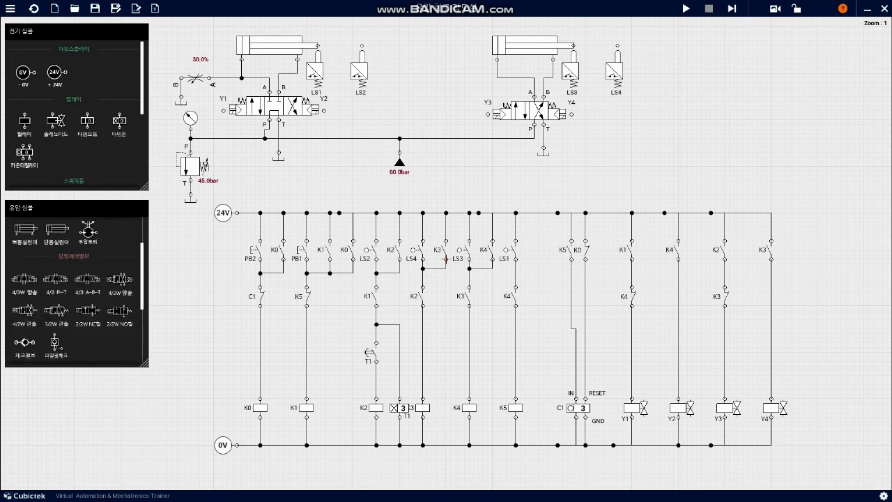
scroll(76, 293, down, 2)
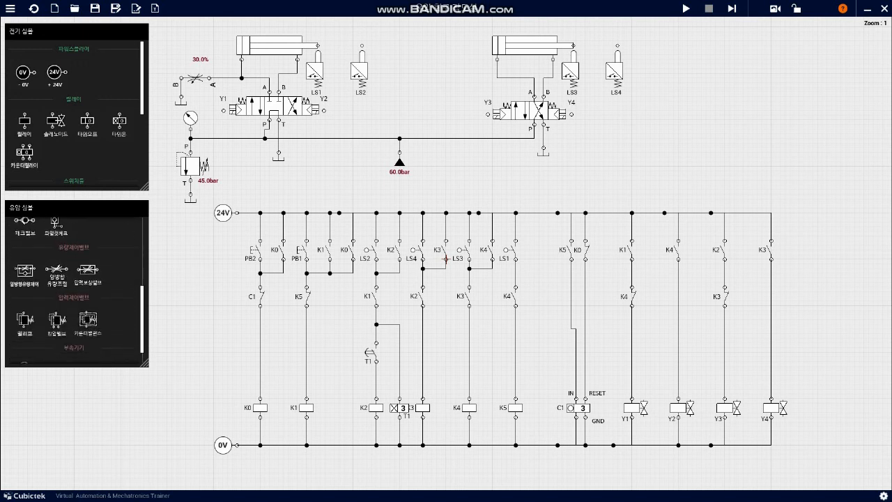
scroll(76, 293, up, 1)
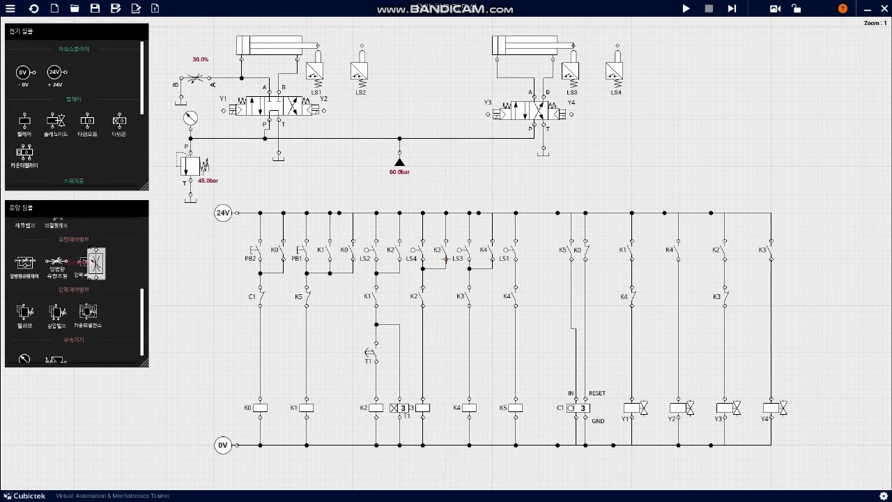
drag(87, 263, 464, 81)
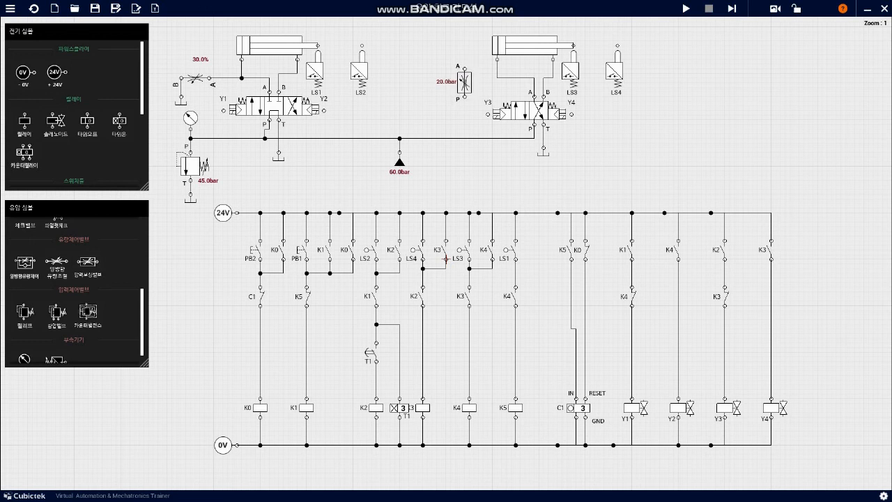
- Delete the second cylinder's line to valve port A and reroute it through the pressure-compensated flow control valve
click(515, 78)
key(Delete)
click(534, 97)
click(589, 111)
click(497, 59)
- Simulate the circuit with the pressure-compensated valve by actuating PB1, and stop the run
click(686, 8)
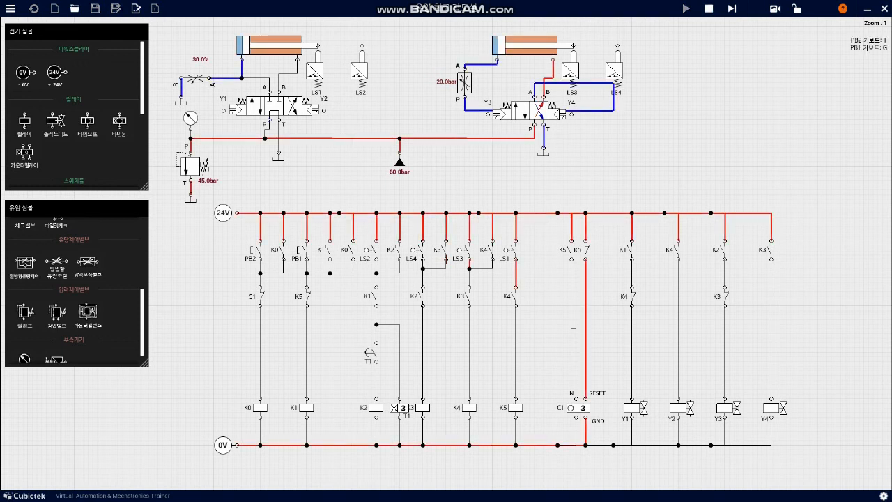
key(g)
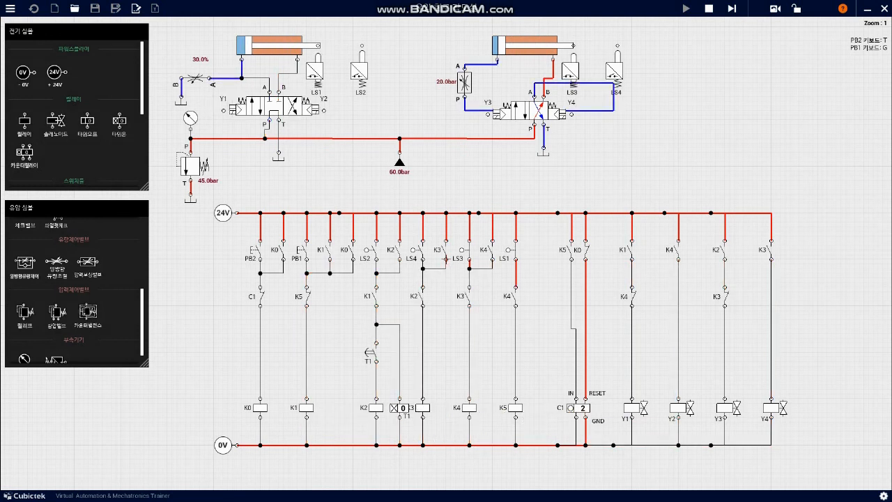
scroll(77, 292, down, 2)
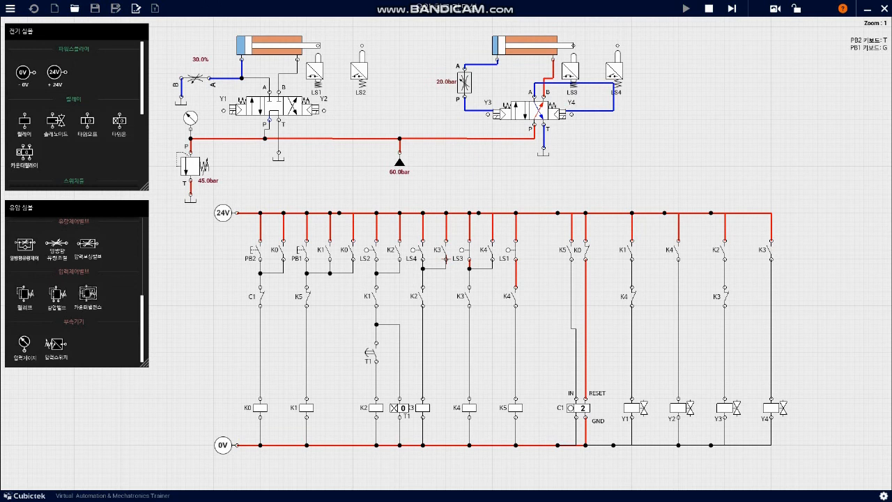
scroll(76, 291, up, 3)
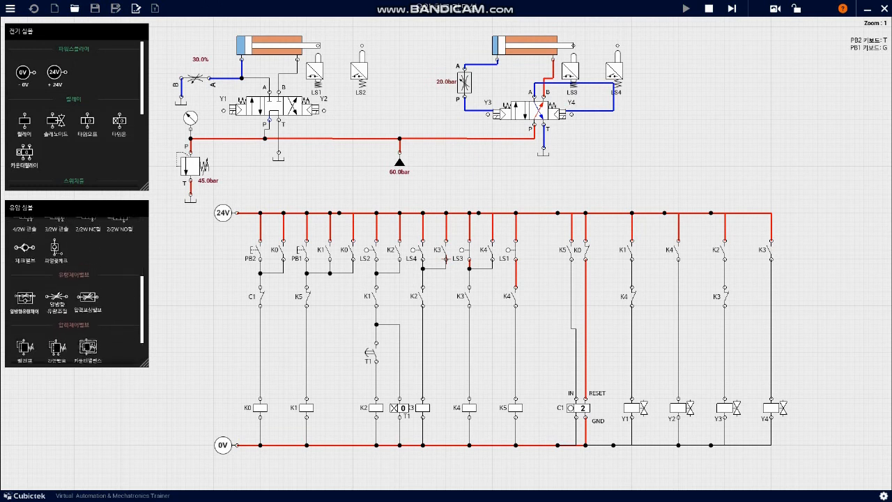
click(708, 8)
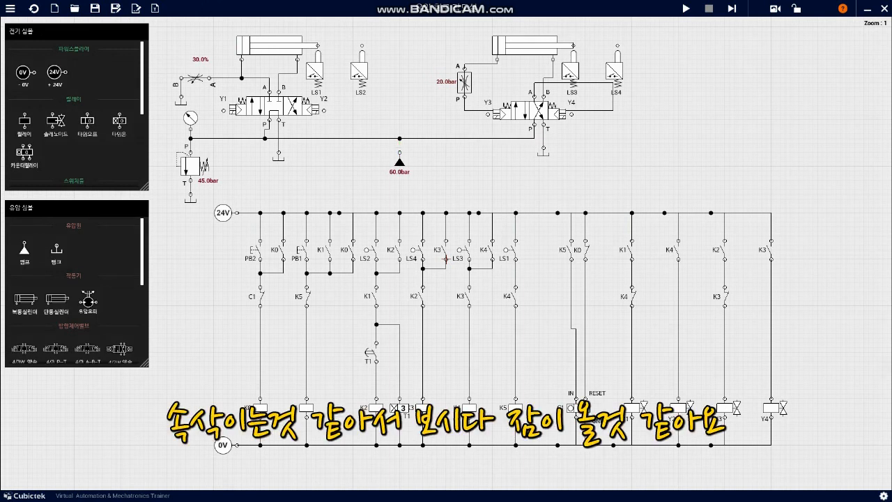
- Move the pump down and connect a check valve between it and the main pressure line
drag(399, 162, 399, 190)
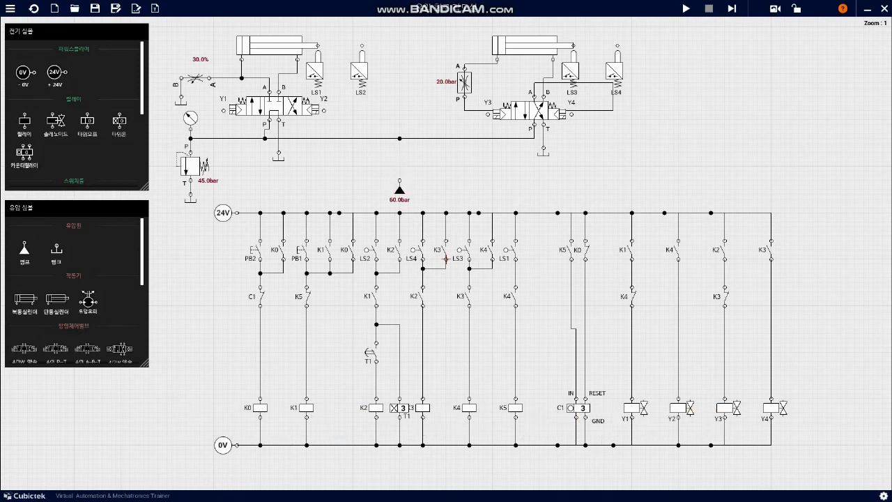
scroll(76, 292, down, 2)
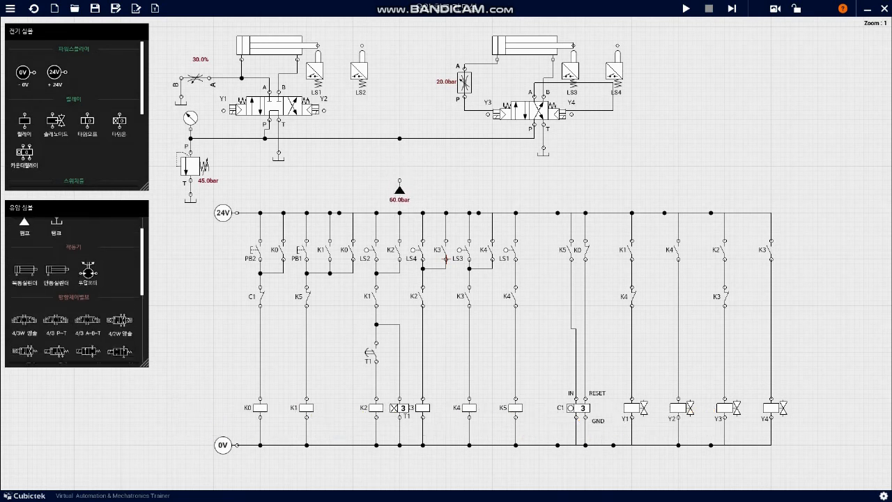
scroll(26, 314, down, 5)
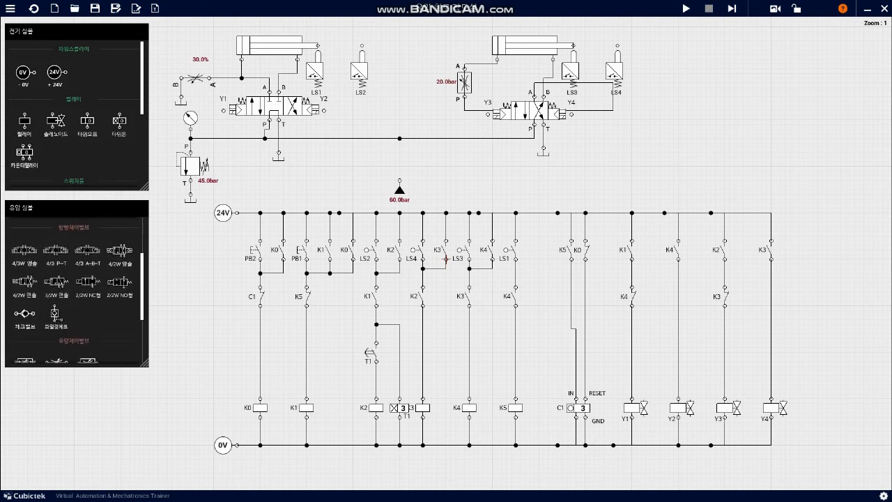
drag(26, 313, 399, 164)
click(399, 139)
- Run the simulation with the check valve in place and start the cycle with PB1
click(685, 9)
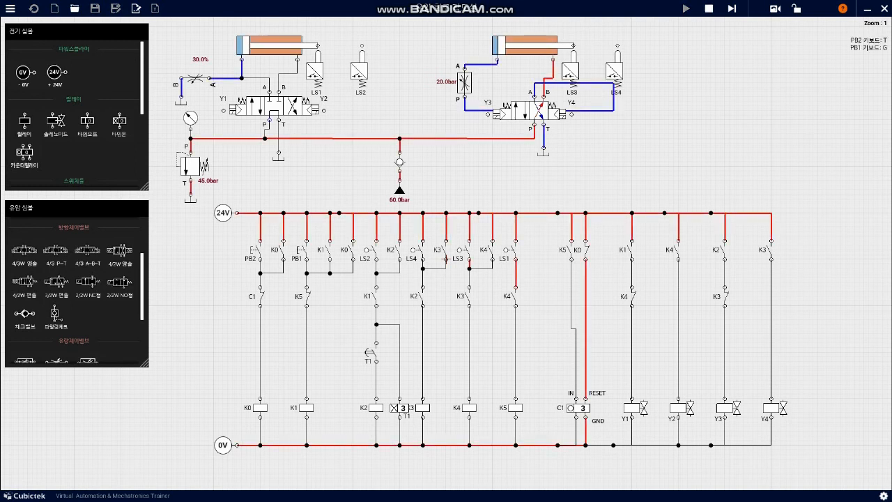
key(g)
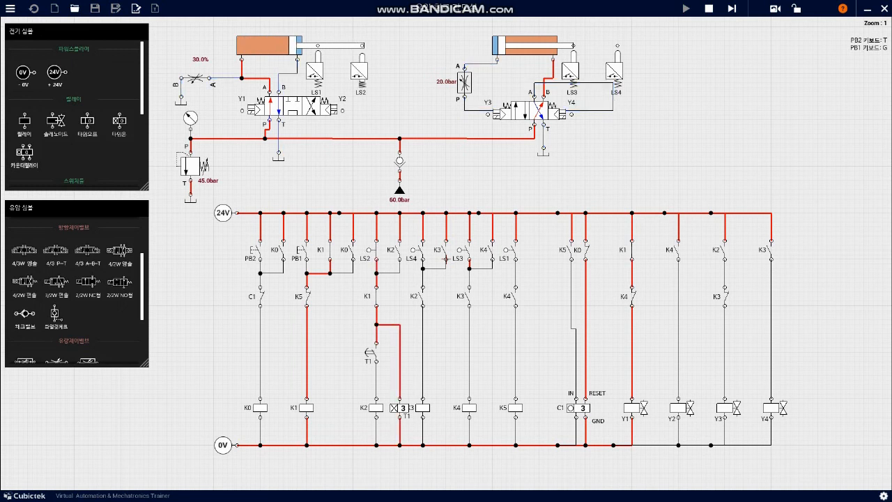